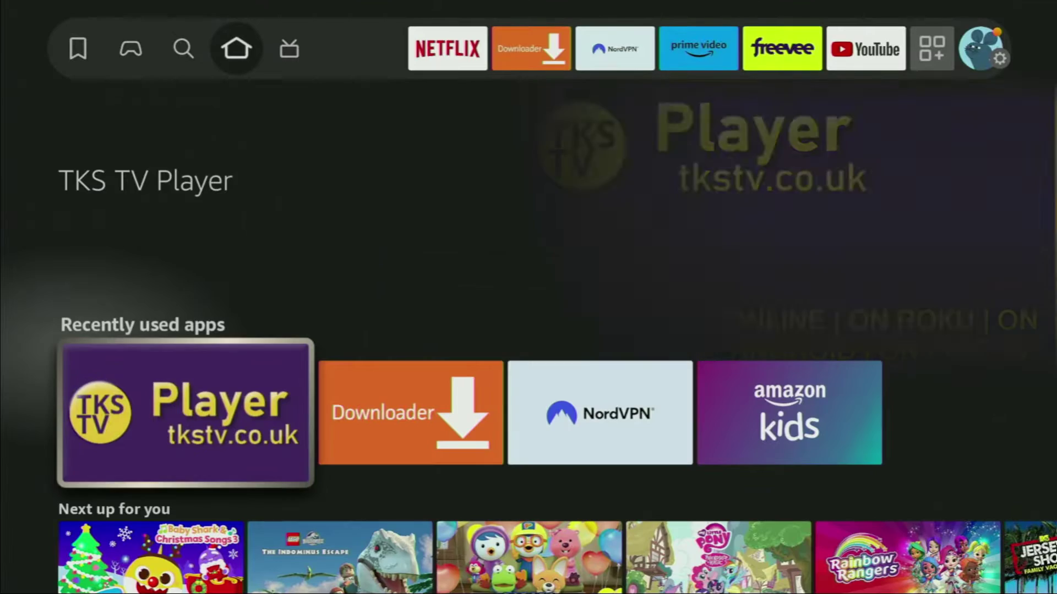
Go from the recent apps row up to the Find page and down to its Search bar.
{"action": "key", "text": "Right"}
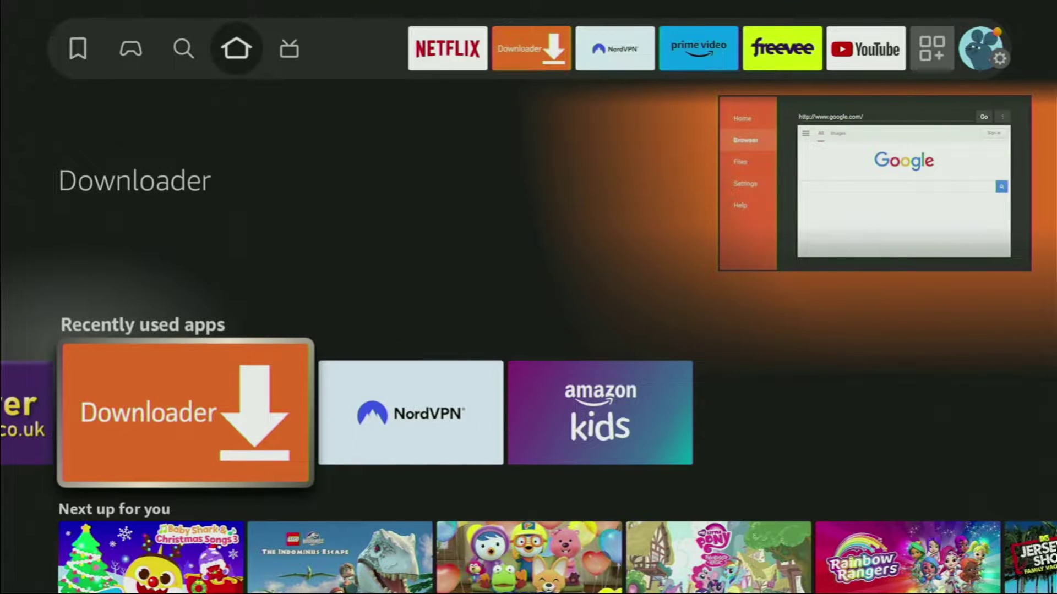
{"action": "key", "text": "Up"}
{"action": "key", "text": "Left"}
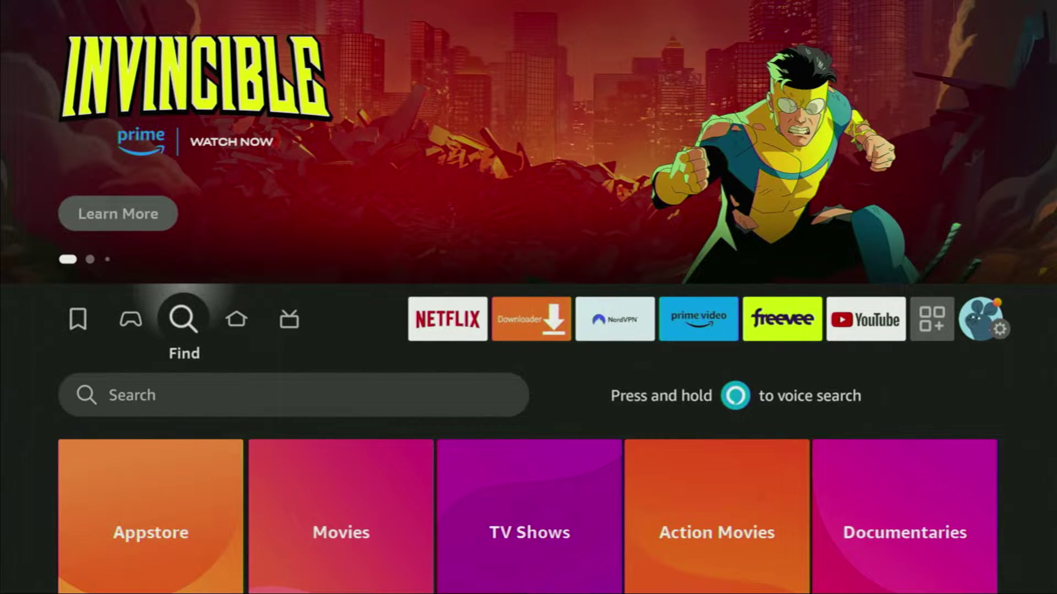
{"action": "key", "text": "Down"}
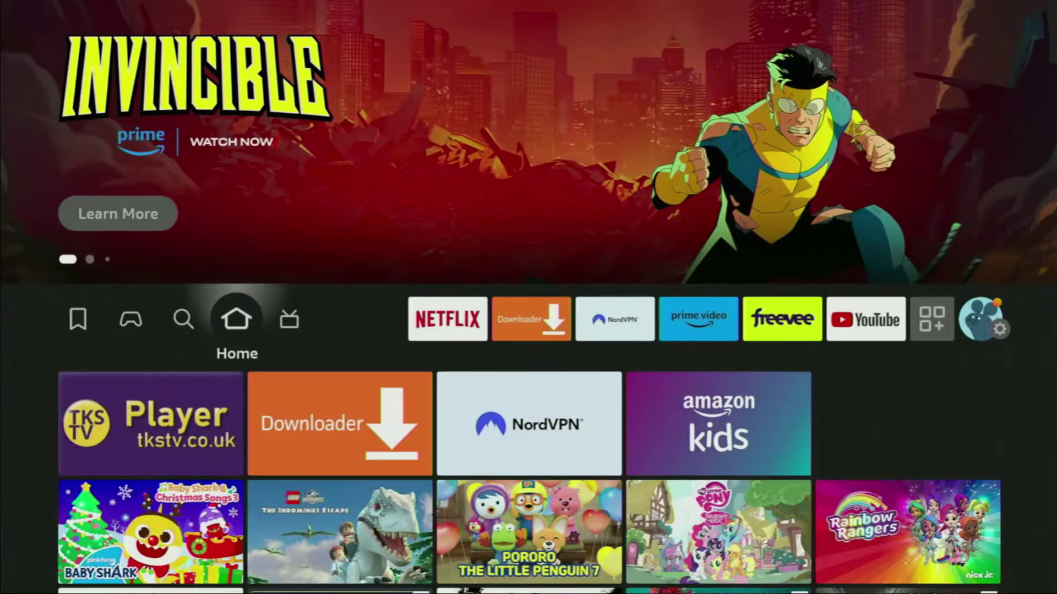
Open My Fire TV from the Settings grid and move down its list of entries.
{"action": "key", "text": "Right"}
{"action": "key", "text": "Right"}
{"action": "key", "text": "Right"}
{"action": "key", "text": "Right"}
{"action": "key", "text": "Right"}
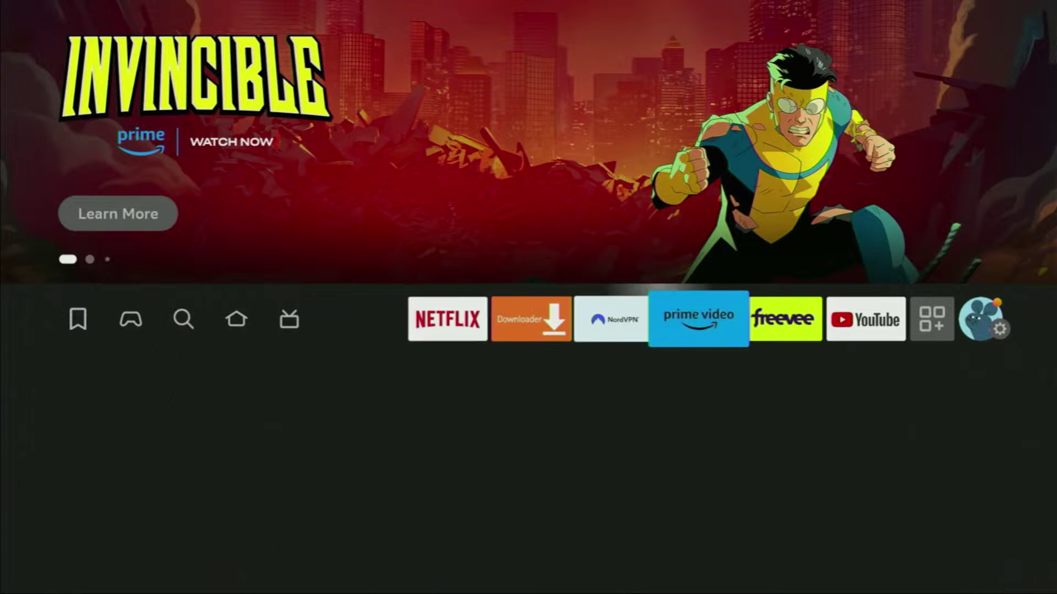
{"action": "key", "text": "Right"}
{"action": "key", "text": "Right"}
{"action": "key", "text": "Right"}
{"action": "key", "text": "Right"}
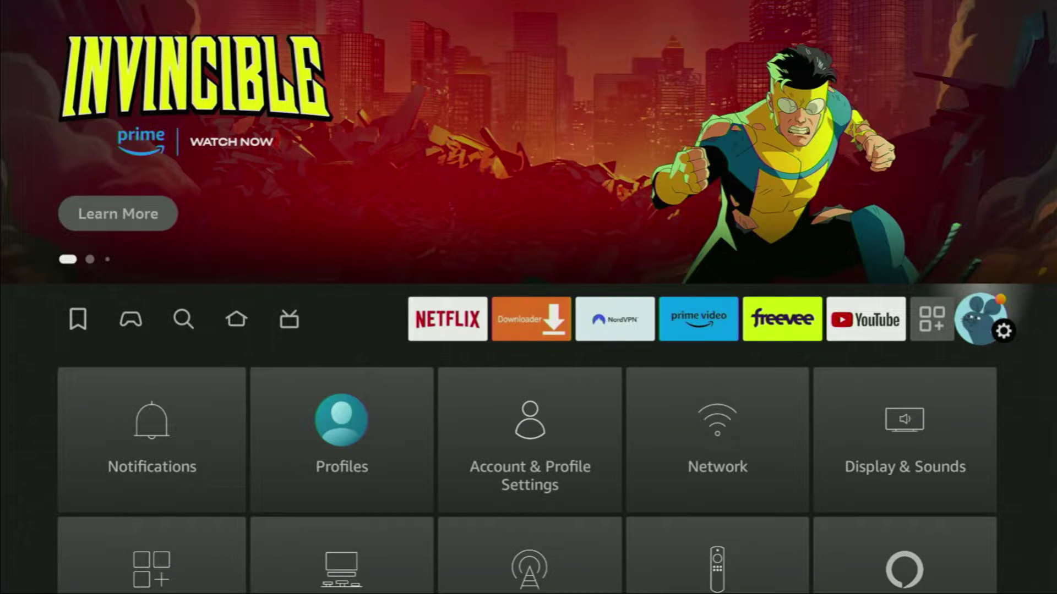
{"action": "key", "text": "Down"}
{"action": "key", "text": "Down"}
{"action": "key", "text": "Down"}
{"action": "key", "text": "Right"}
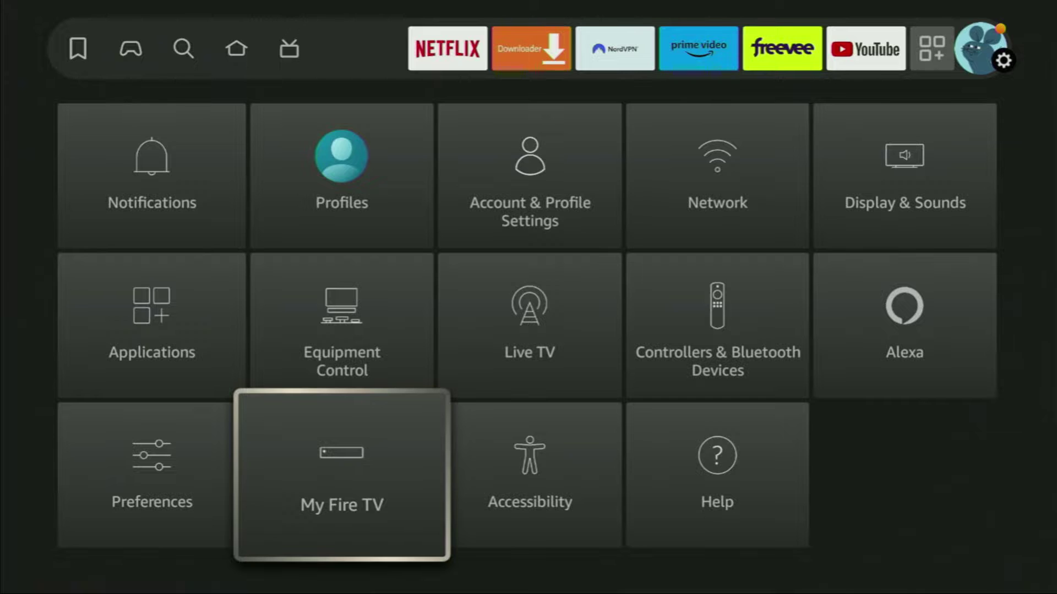
{"action": "key", "text": "Return"}
{"action": "key", "text": "Down"}
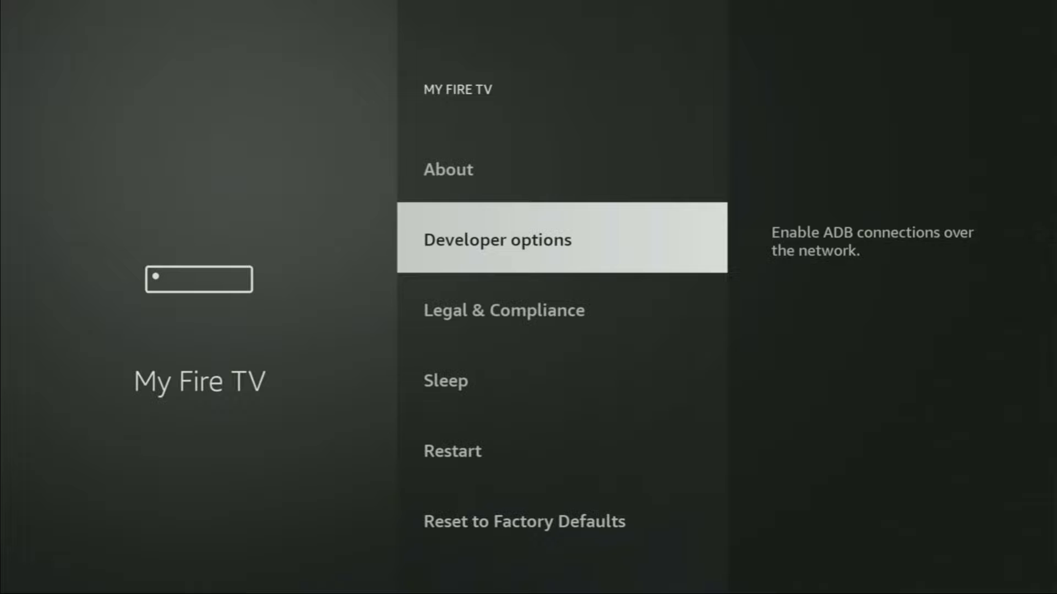
In About, select the Fire TV Stick 4K Max name to confirm developer mode, then return to My Fire TV.
{"action": "key", "text": "Up"}
{"action": "key", "text": "Return"}
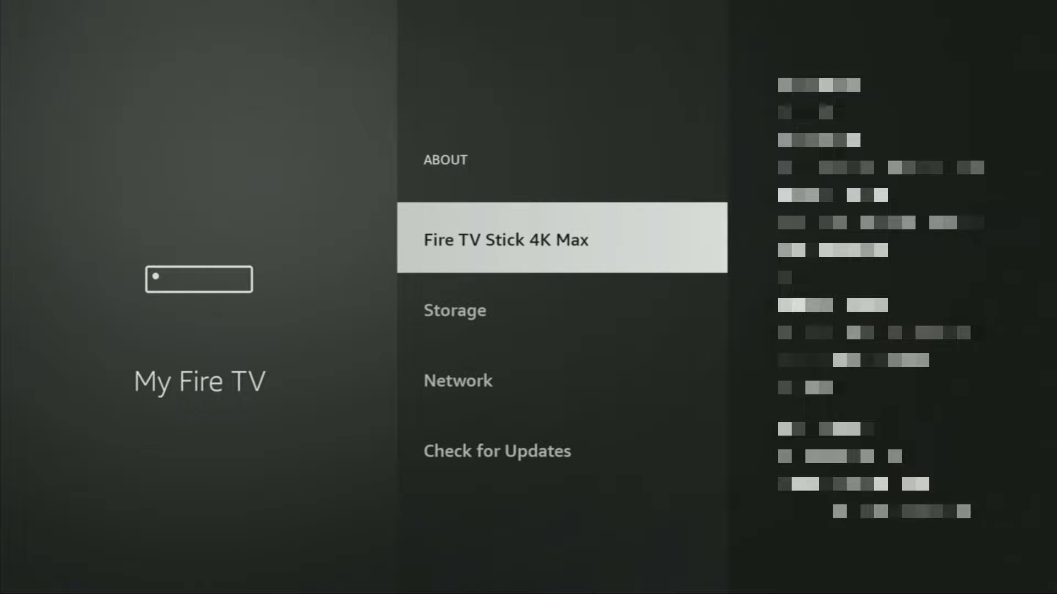
{"action": "key", "text": "Return"}
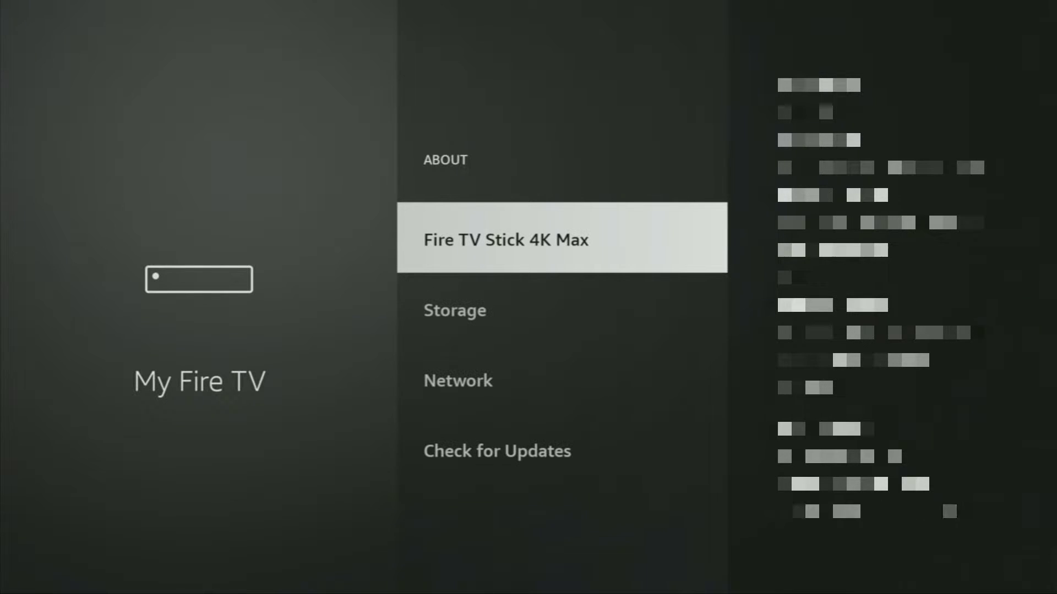
{"action": "key", "text": "Escape"}
{"action": "key", "text": "Down"}
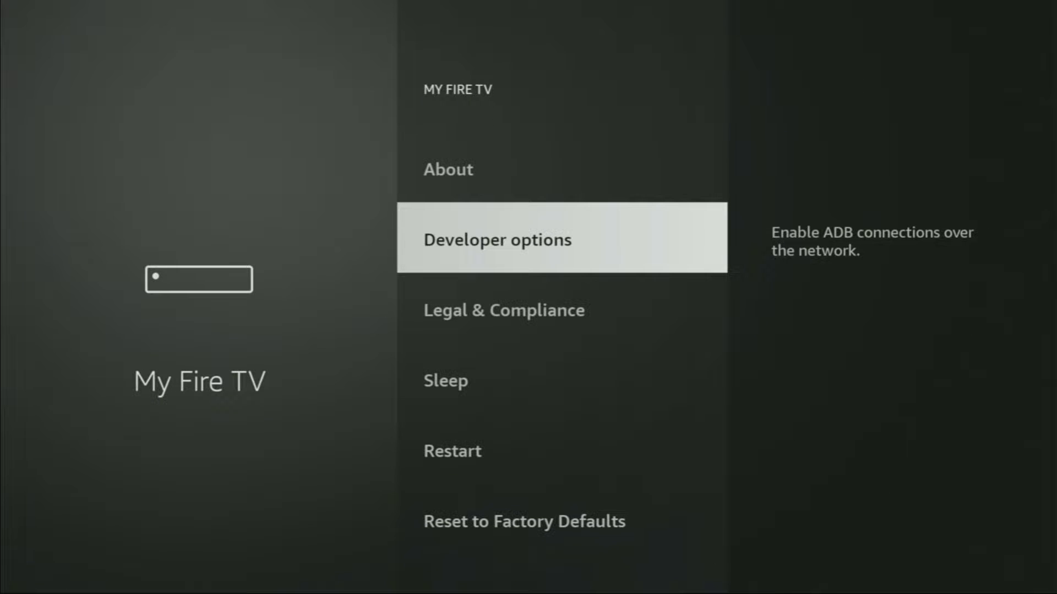
Open Developer options, then the Install unknown apps list to allow Downloader.
{"action": "key", "text": "Return"}
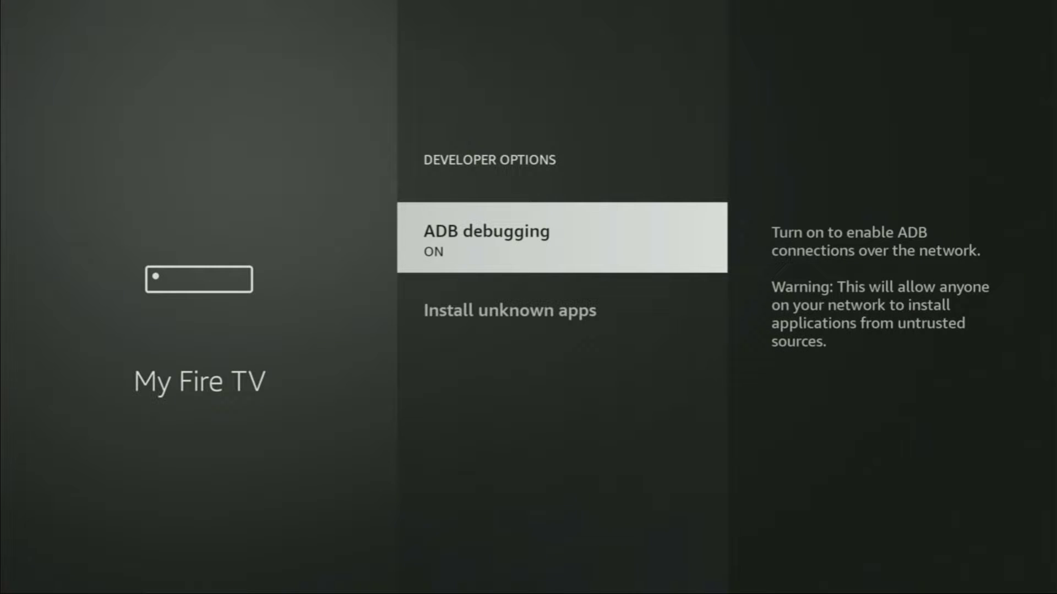
{"action": "key", "text": "Down"}
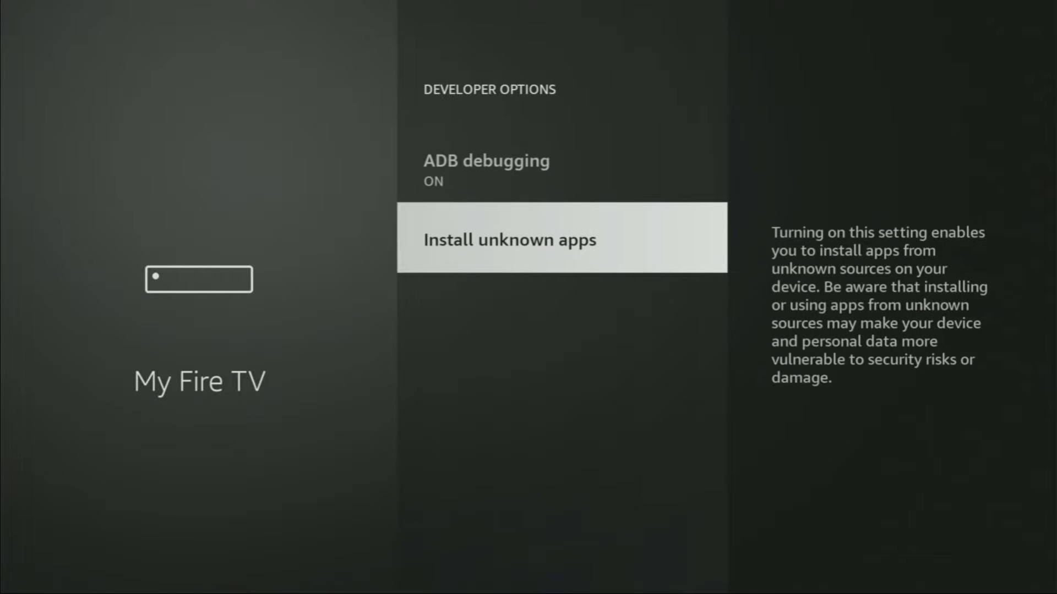
{"action": "key", "text": "Return"}
{"action": "key", "text": "Return"}
{"action": "key", "text": "Return"}
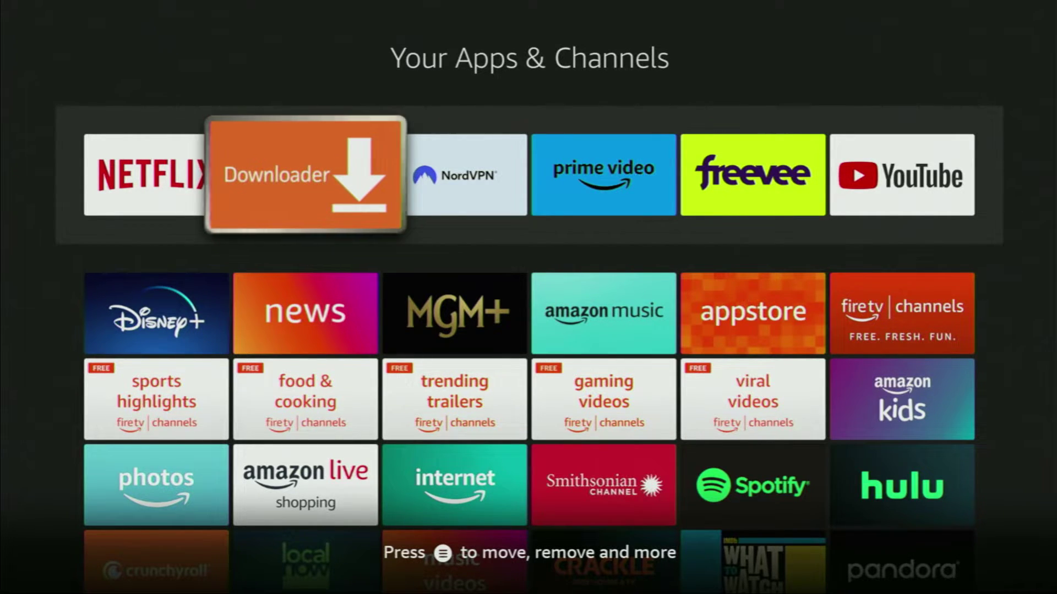
Move from Downloader to the NordVPN tile in Your Apps & Channels.
{"action": "key", "text": "Right"}
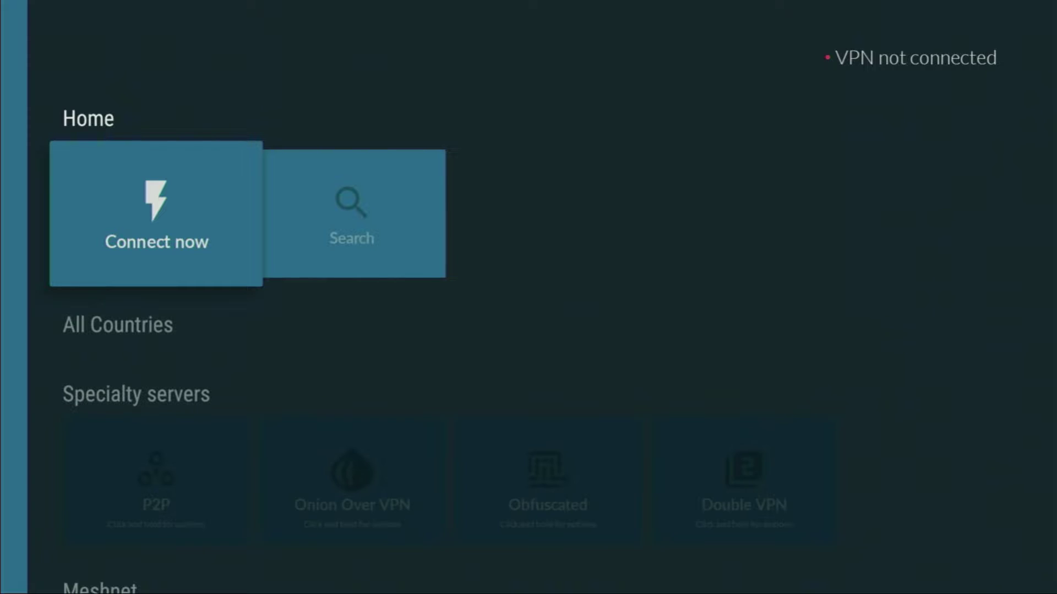
{"action": "key", "text": "Down"}
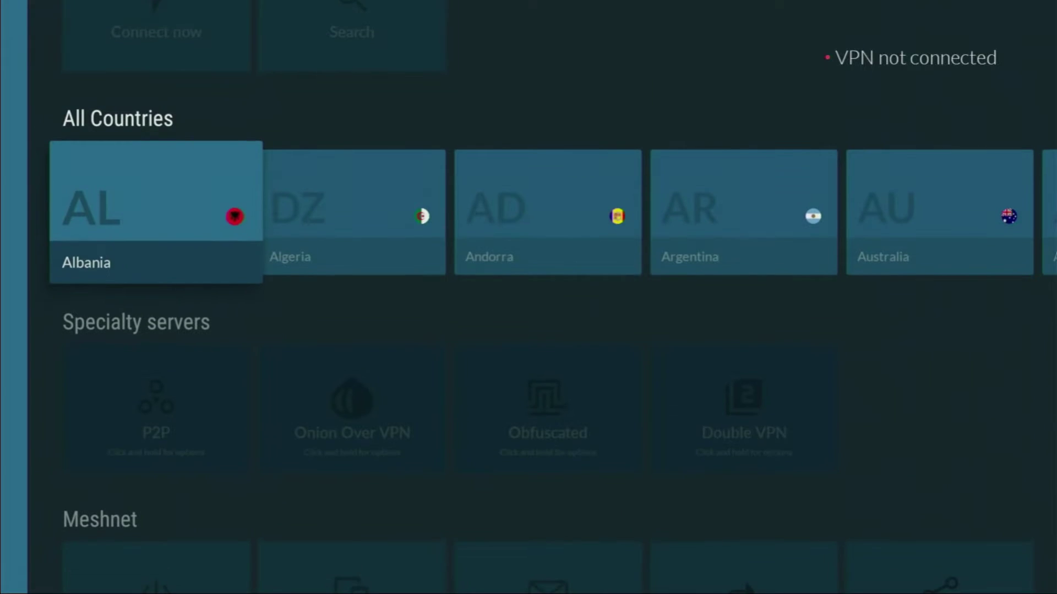
{"action": "key", "text": "Right"}
{"action": "key", "text": "Right"}
{"action": "key", "text": "Right"}
{"action": "key", "text": "Up"}
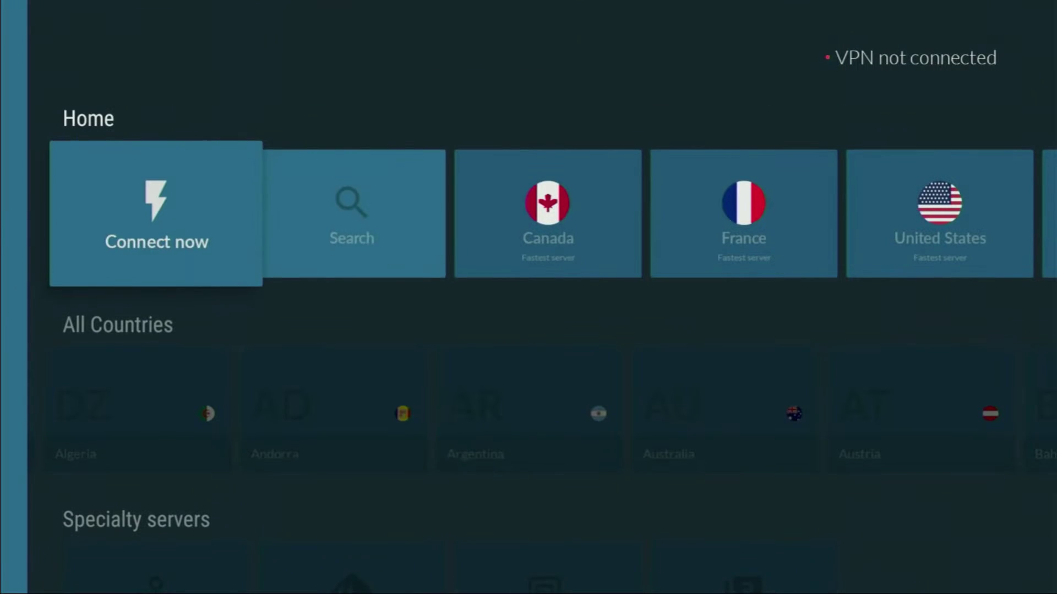
{"action": "key", "text": "Right"}
{"action": "key", "text": "Right"}
{"action": "key", "text": "Right"}
{"action": "key", "text": "Return"}
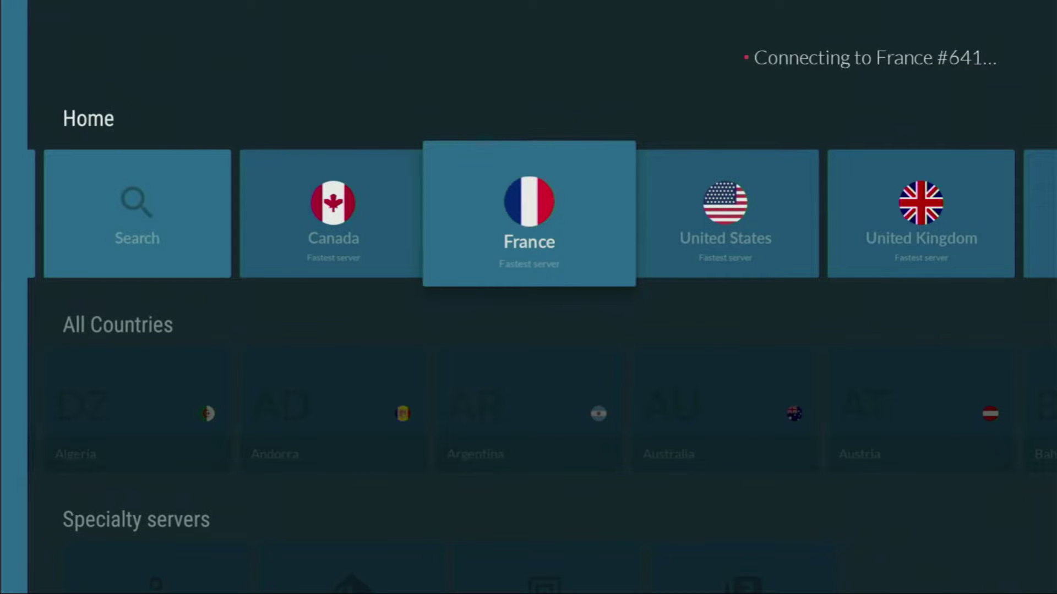
{"action": "key", "text": "Down"}
{"action": "key", "text": "Right"}
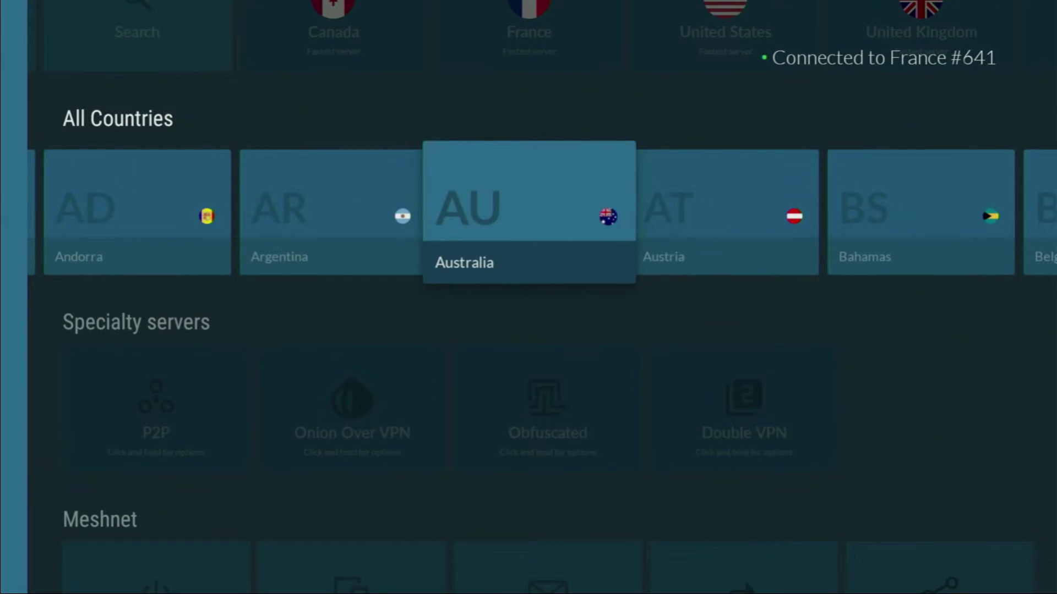
{"action": "key", "text": "Right"}
{"action": "key", "text": "Right"}
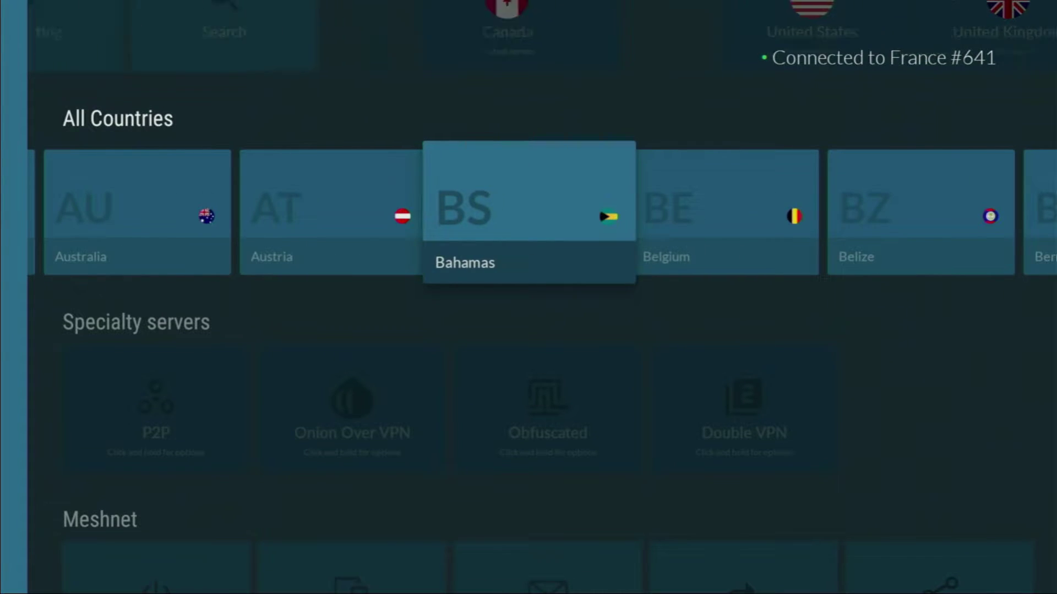
{"action": "key", "text": "Right"}
{"action": "key", "text": "Right"}
{"action": "key", "text": "Right"}
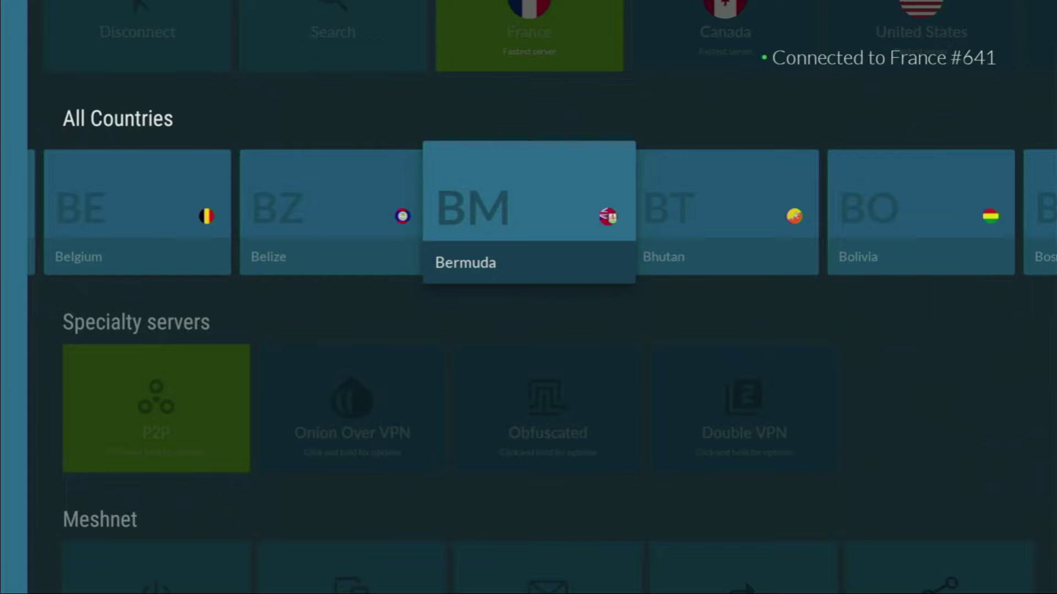
{"action": "key", "text": "Right"}
{"action": "key", "text": "Right"}
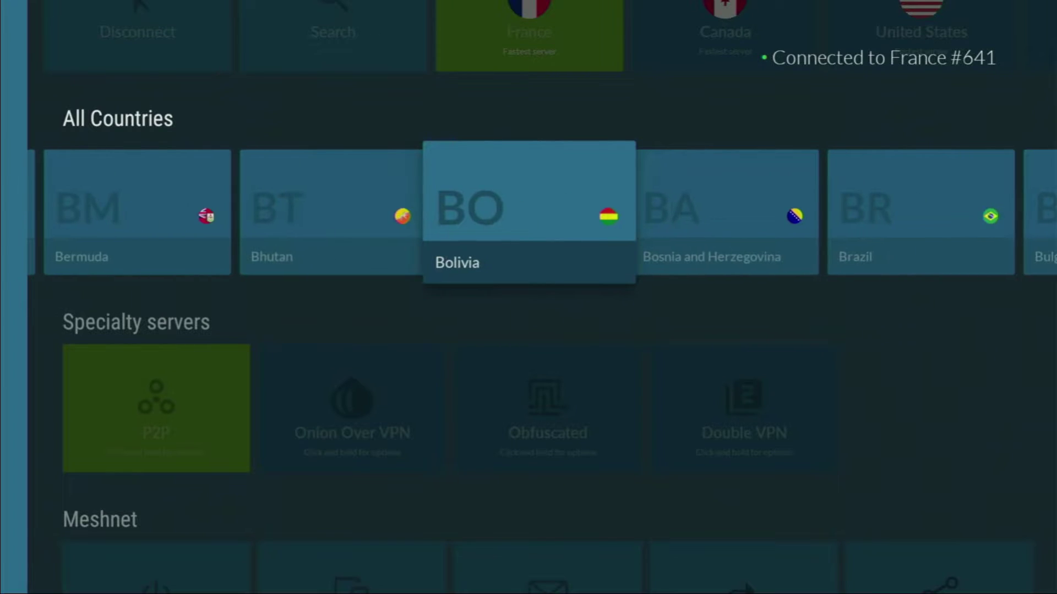
{"action": "key", "text": "Right"}
{"action": "key", "text": "Right"}
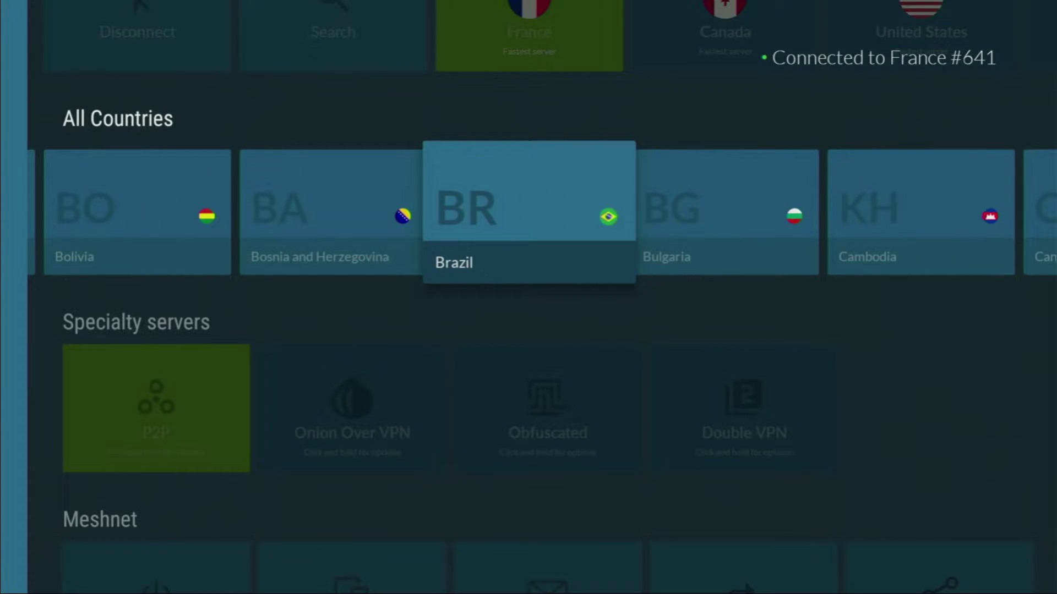
{"action": "key", "text": "Right"}
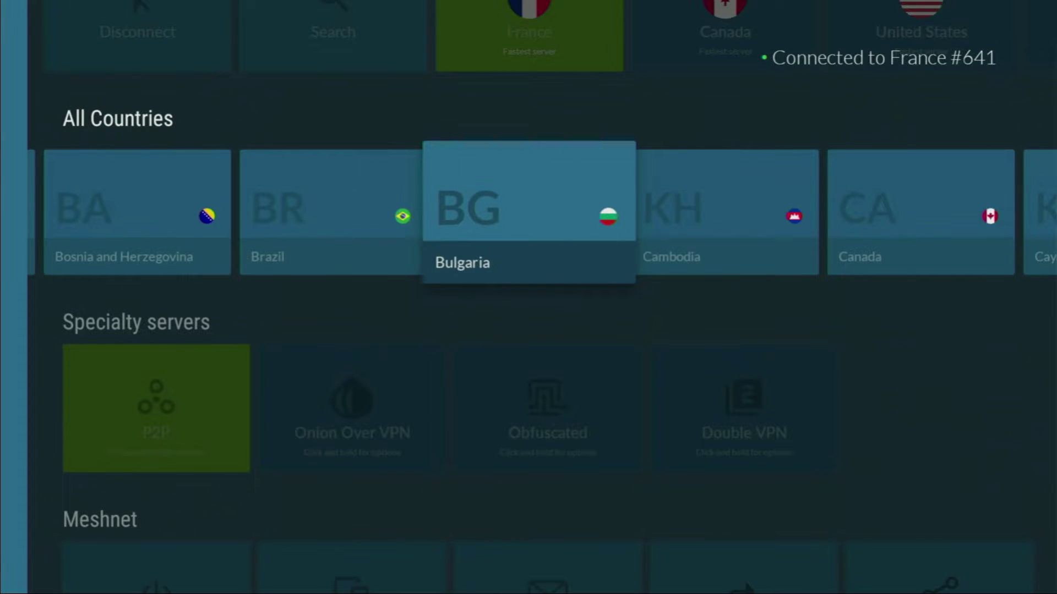
{"action": "key", "text": "Right"}
{"action": "key", "text": "Right"}
{"action": "key", "text": "Up"}
{"action": "key", "text": "Right"}
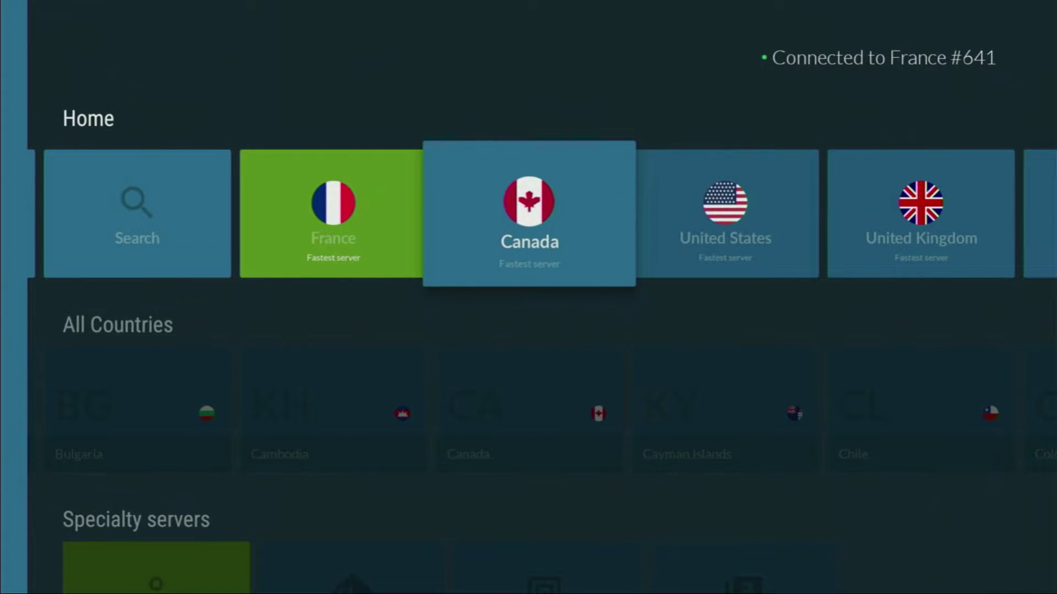
{"action": "key", "text": "Right"}
{"action": "key", "text": "Right"}
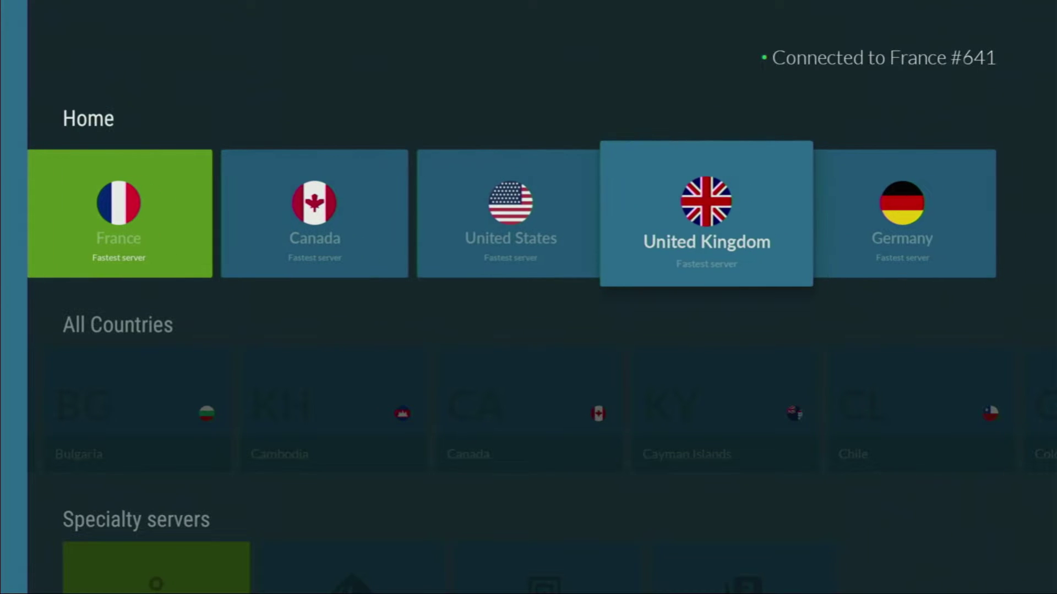
{"action": "key", "text": "Down"}
{"action": "key", "text": "Right"}
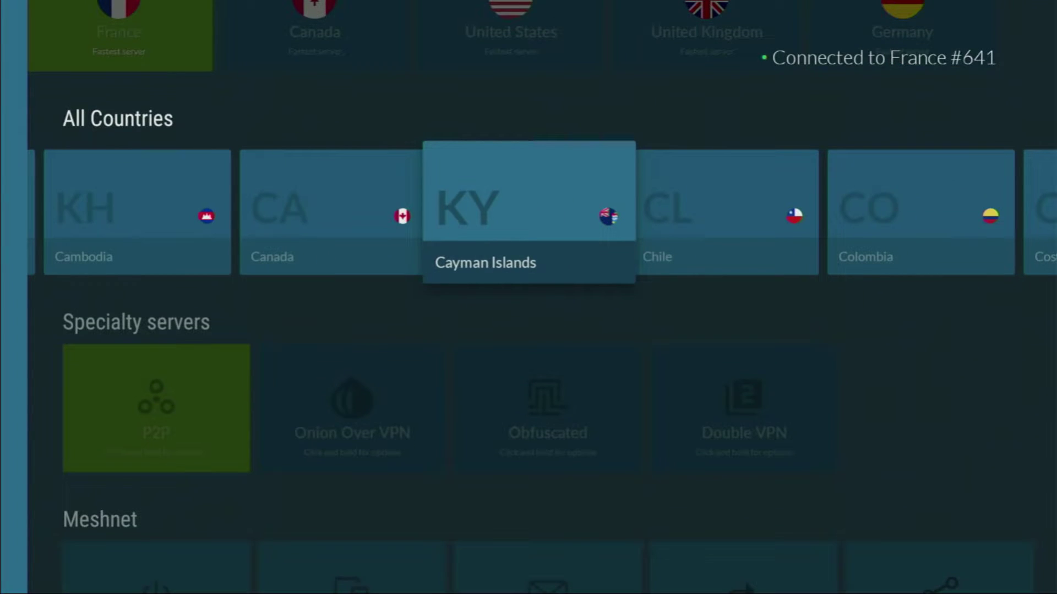
{"action": "key", "text": "Right"}
{"action": "key", "text": "Right"}
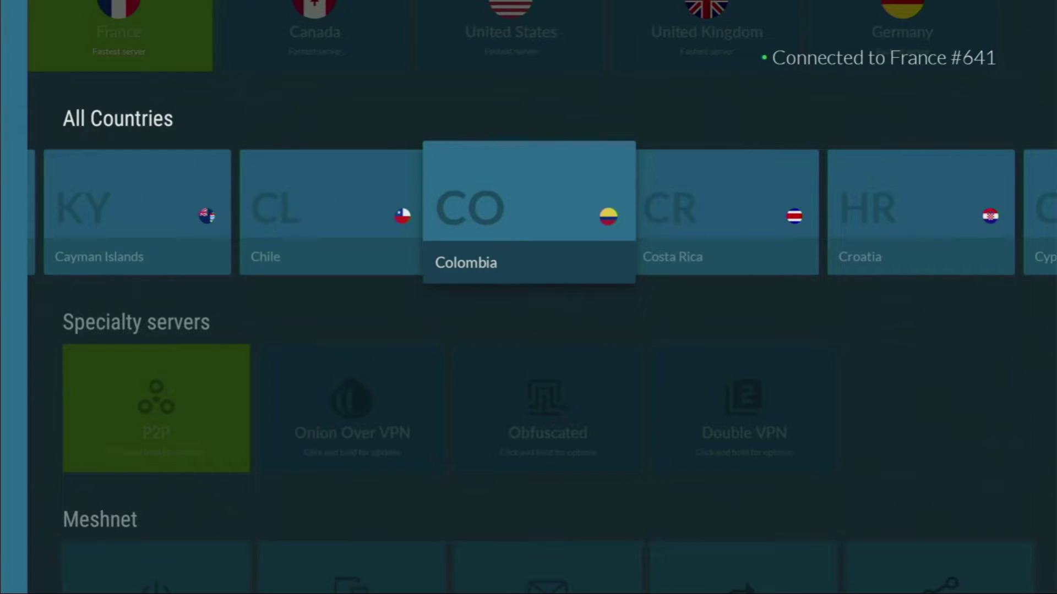
{"action": "key", "text": "Right"}
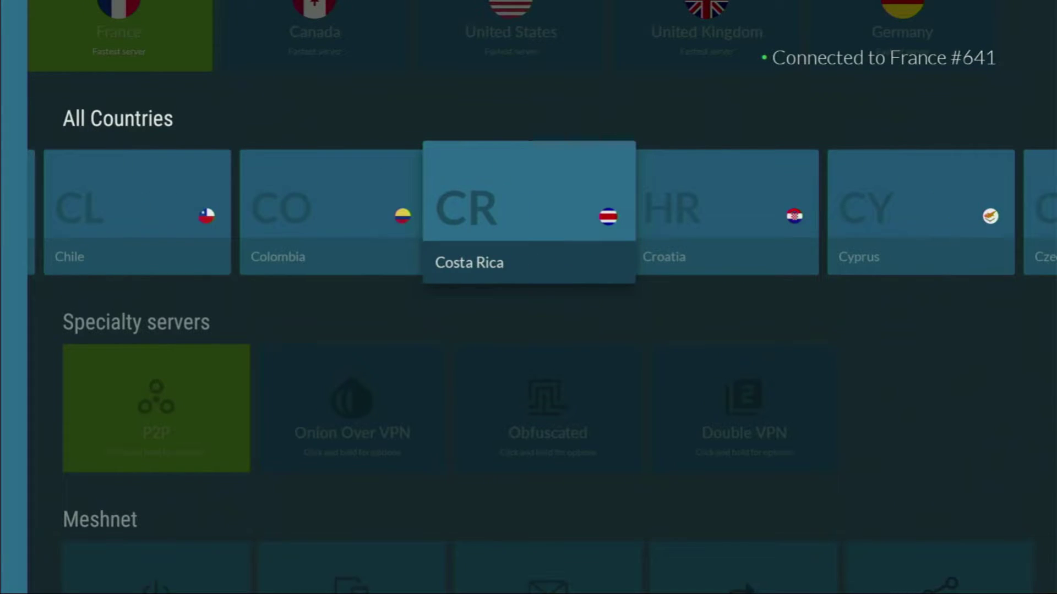
{"action": "key", "text": "Right"}
{"action": "key", "text": "Right"}
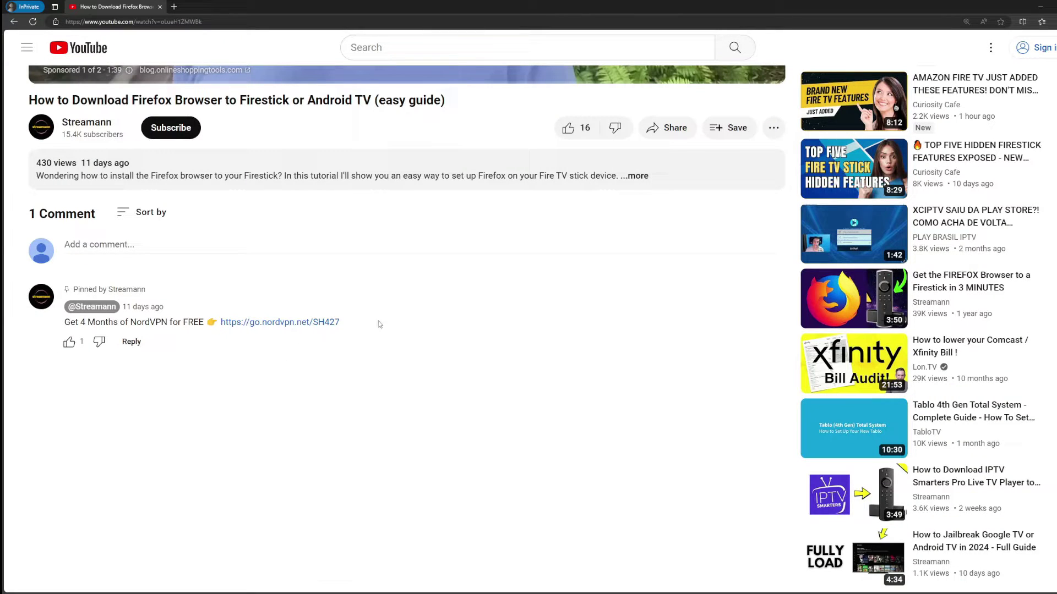
Open the pinned comment's NordVPN deal in a new tab, then launch Downloader on the Fire TV.
{"action": "left_click_drag", "start_coordinate": [377, 324], "coordinate": [219, 324]}
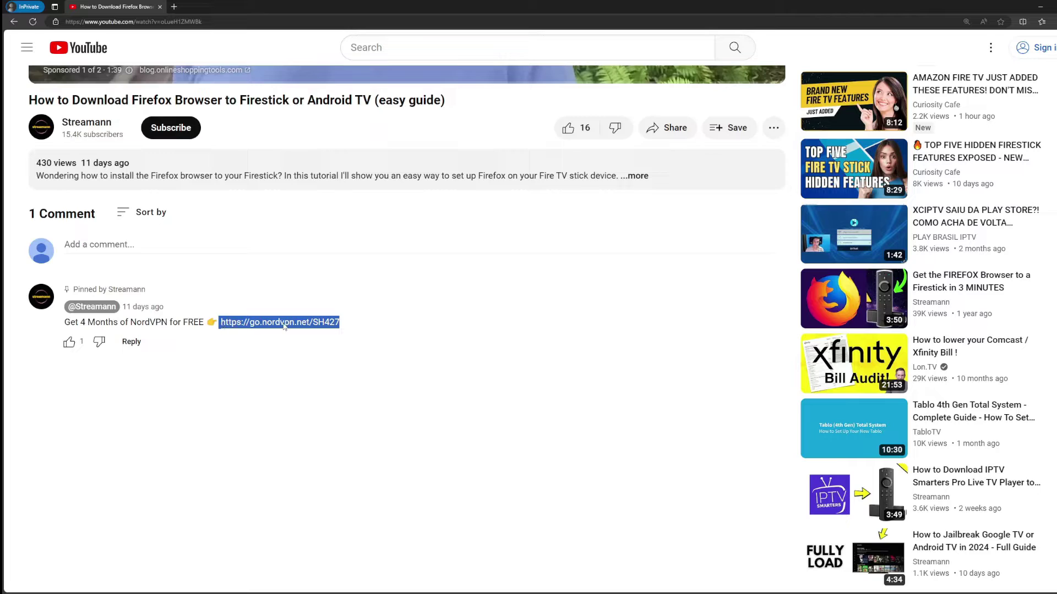
{"action": "left_click", "coordinate": [264, 325]}
{"action": "left_click_drag", "start_coordinate": [447, 203], "coordinate": [335, 249]}
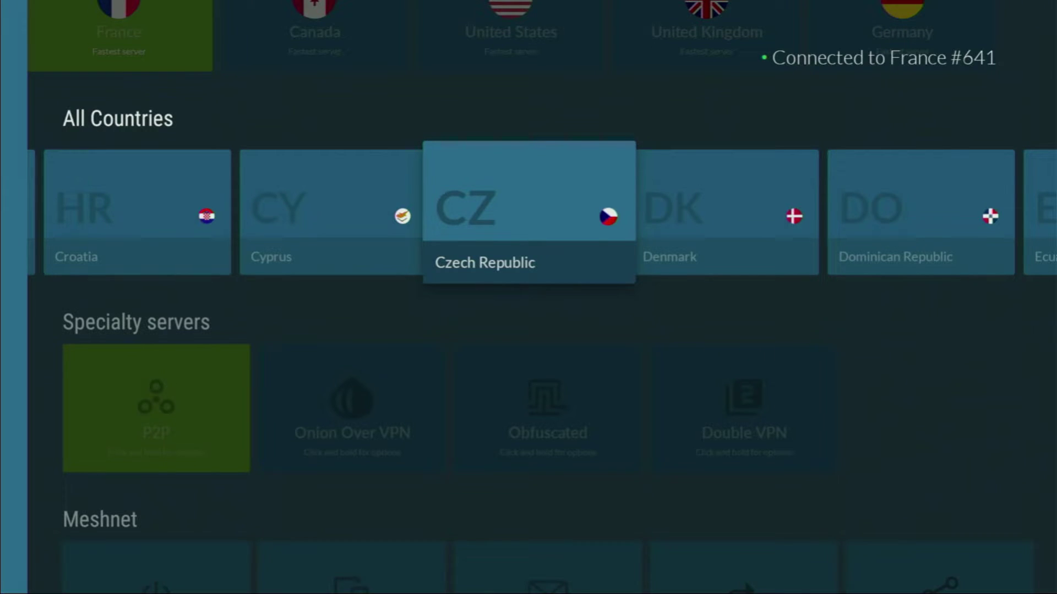
{"action": "key", "text": "Up"}
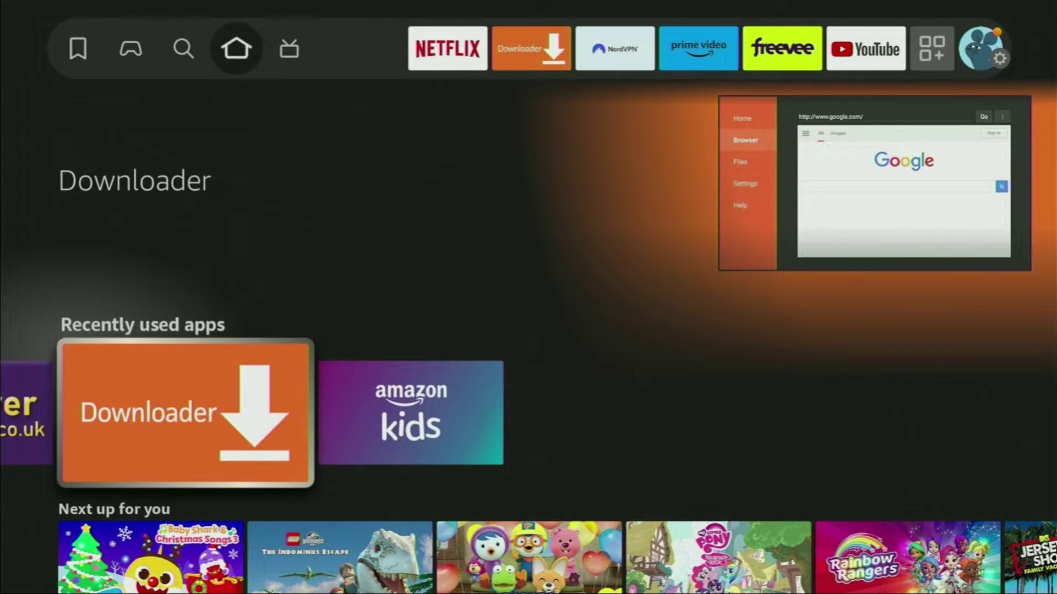
{"action": "key", "text": "Return"}
Enter stremio.com in Downloader's URL field using the on-screen keyboard.
{"action": "key", "text": "Left"}
{"action": "key", "text": "Up"}
{"action": "key", "text": "Up"}
{"action": "key", "text": "Up"}
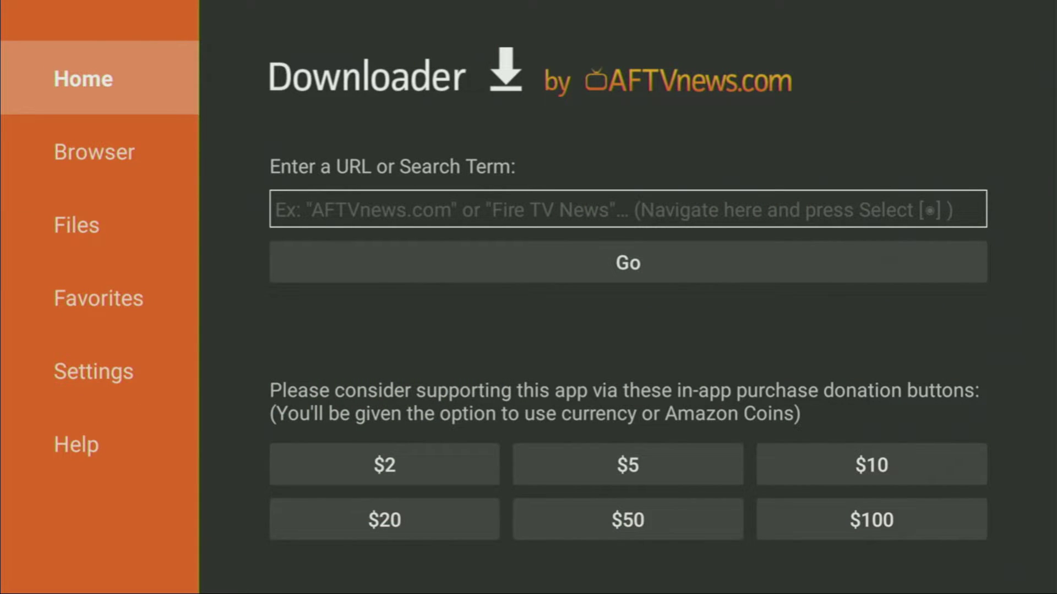
{"action": "key", "text": "Right"}
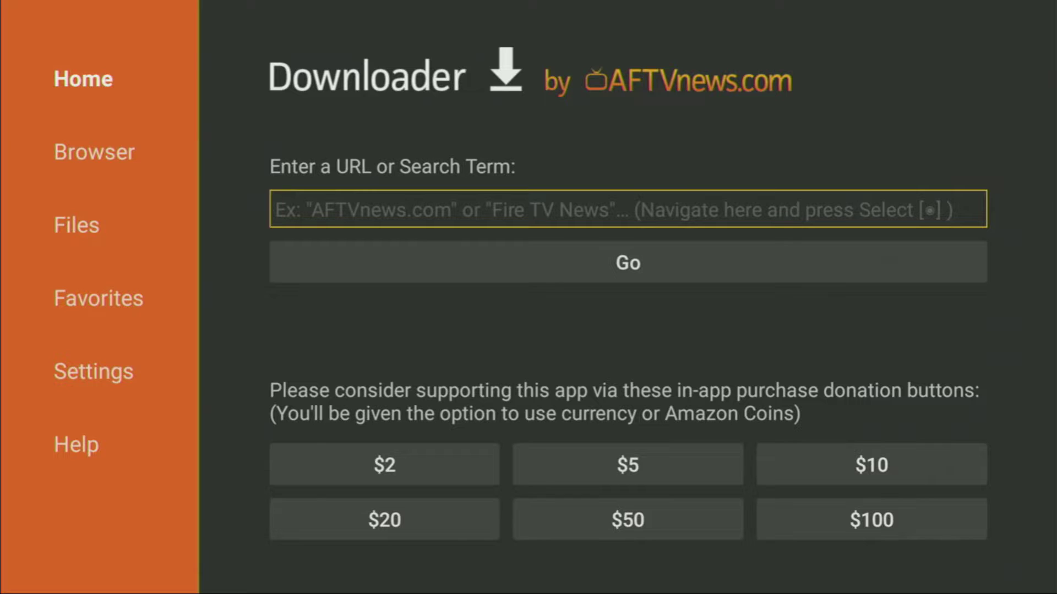
{"action": "key", "text": "Return"}
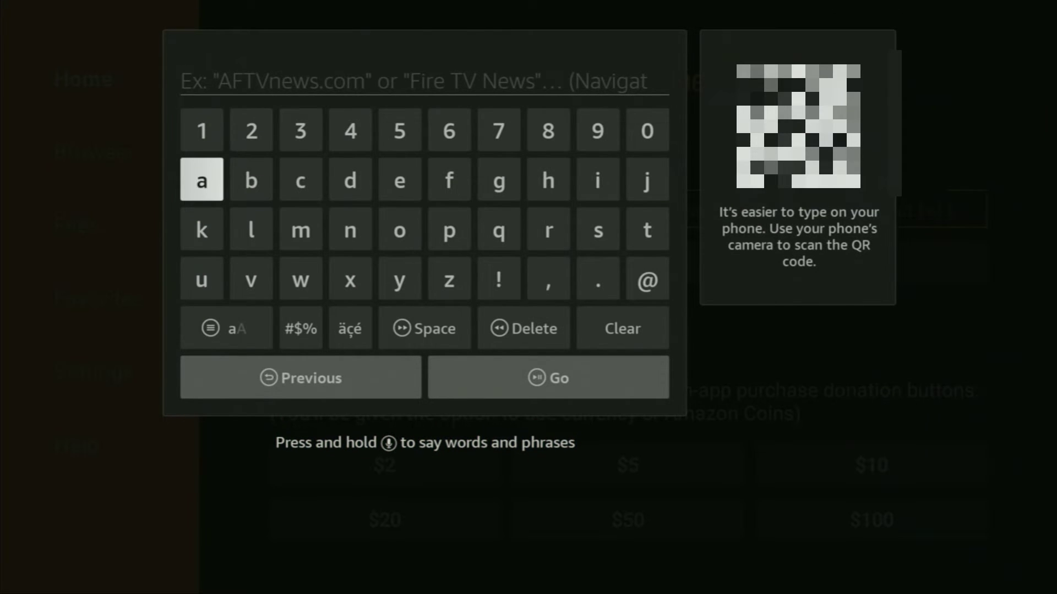
{"action": "key", "text": "Down"}
{"action": "key", "text": "Right"}
{"action": "key", "text": "Right"}
{"action": "key", "text": "Right"}
{"action": "key", "text": "Right"}
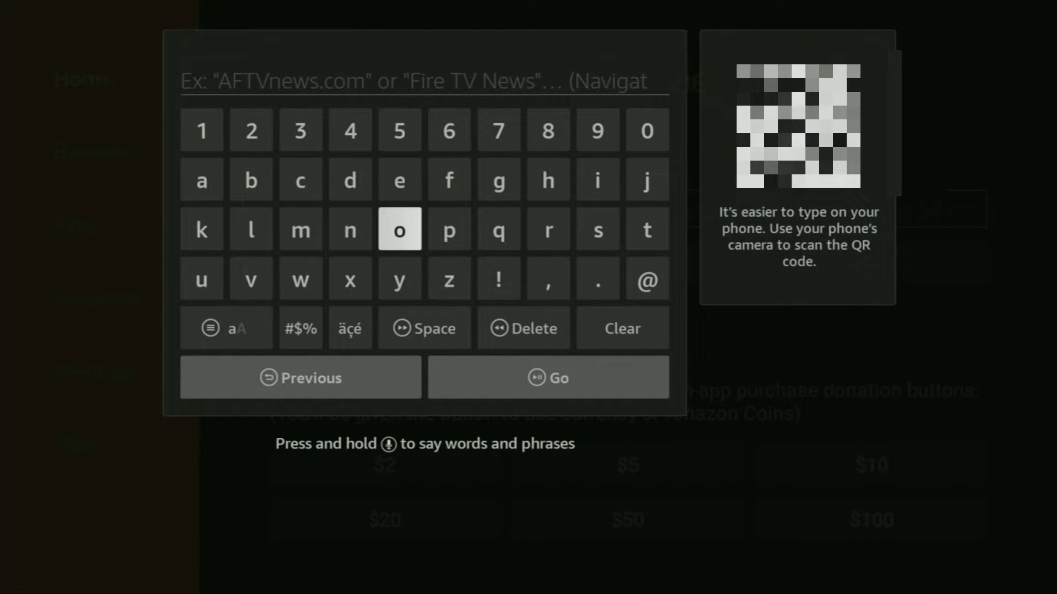
{"action": "key", "text": "Right"}
{"action": "key", "text": "Right"}
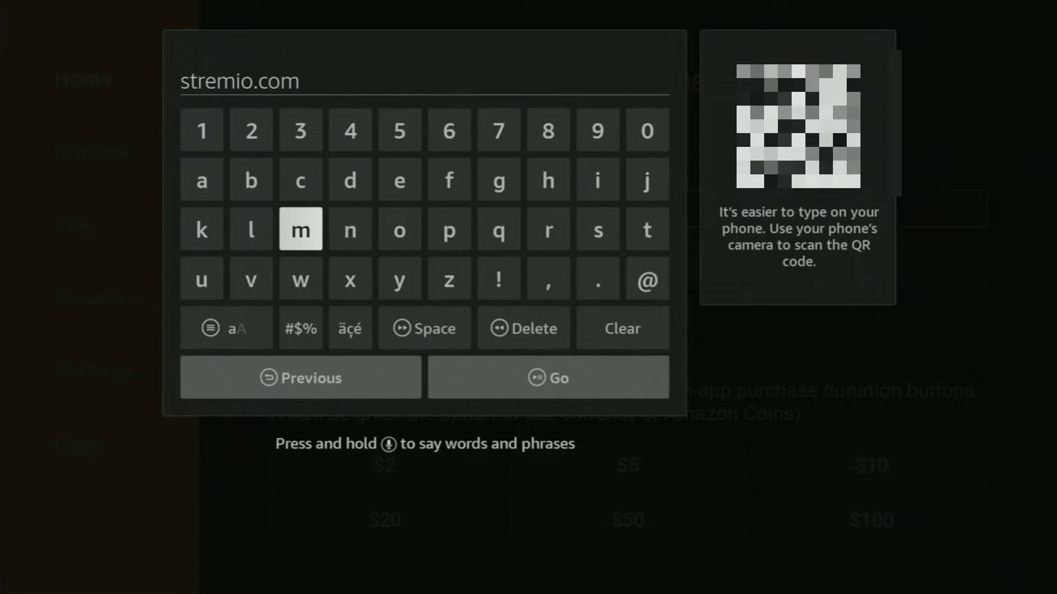
{"action": "key", "text": "Down"}
{"action": "key", "text": "Down"}
{"action": "key", "text": "Down"}
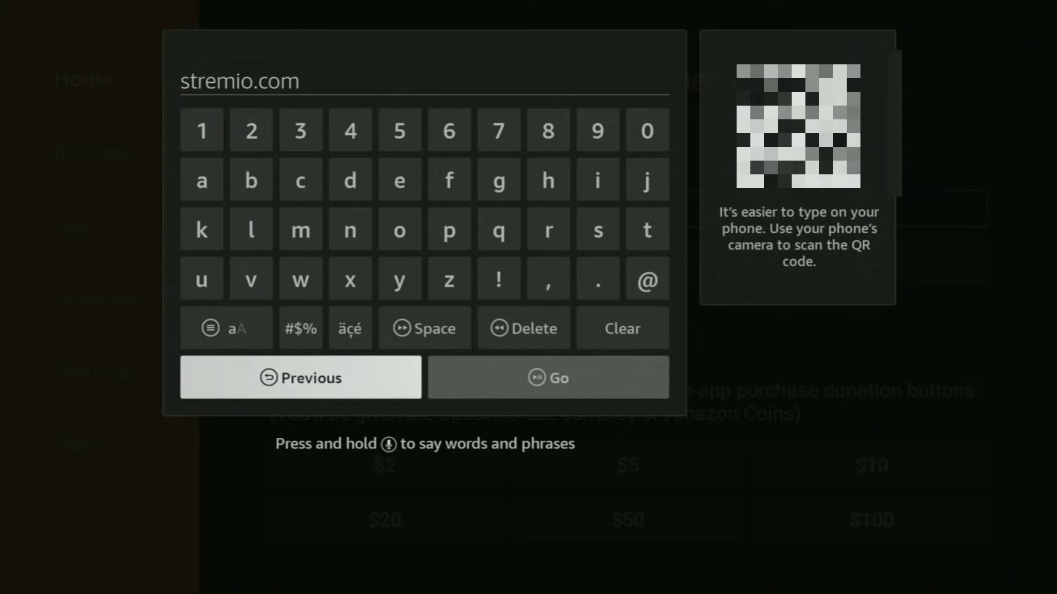
{"action": "key", "text": "Right"}
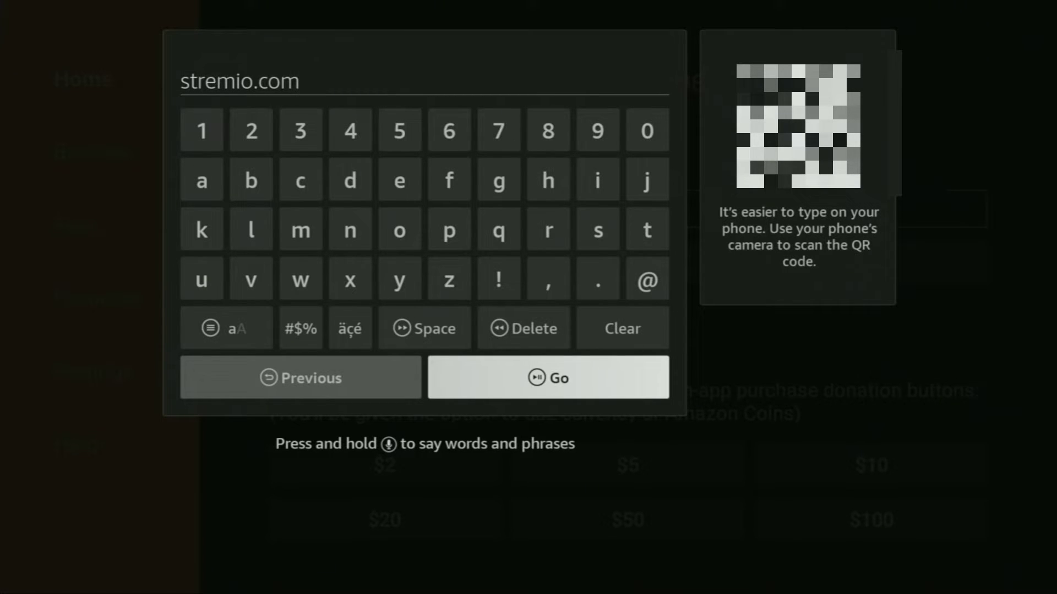
Load stremio.com, open the site's navigation menu, and dismiss the cookie notice.
{"action": "key", "text": "Return"}
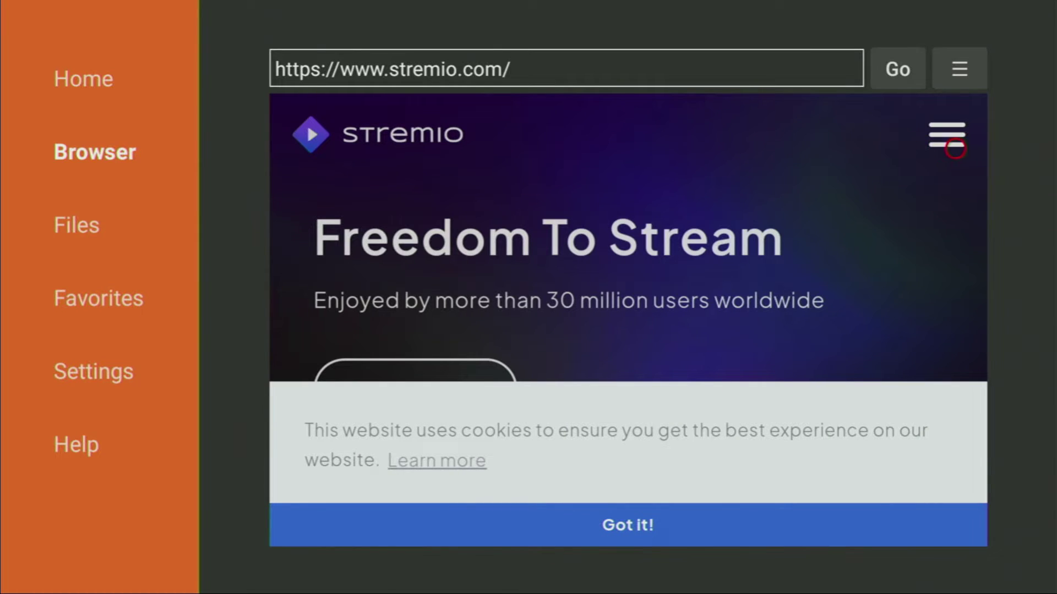
{"action": "left_click", "coordinate": [946, 139]}
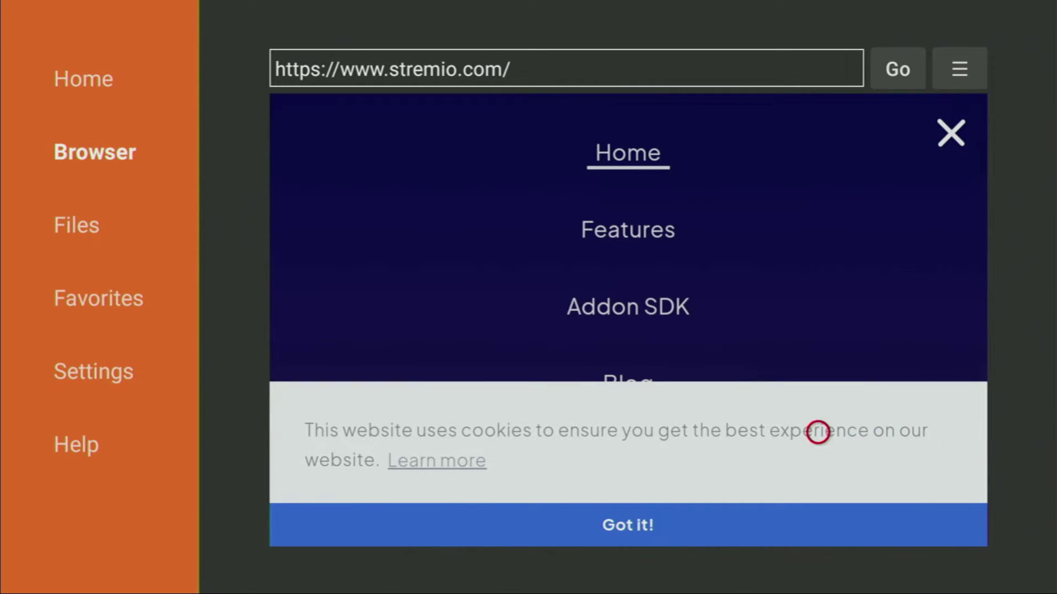
{"action": "left_click", "coordinate": [717, 524]}
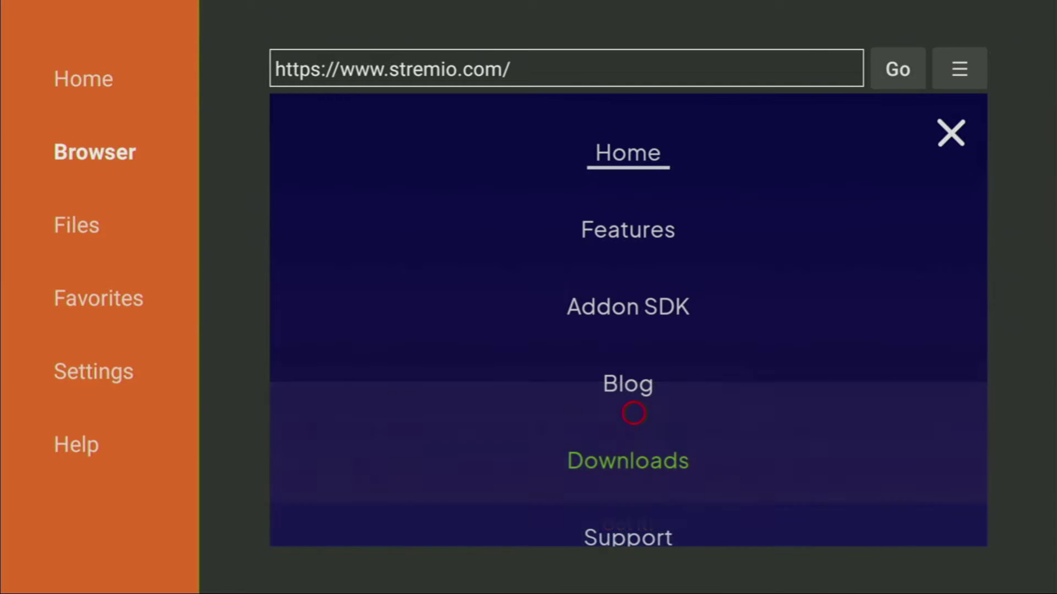
Open the Downloads page and scroll to the Stremio 1.6.7 APK links.
{"action": "left_click", "coordinate": [625, 464]}
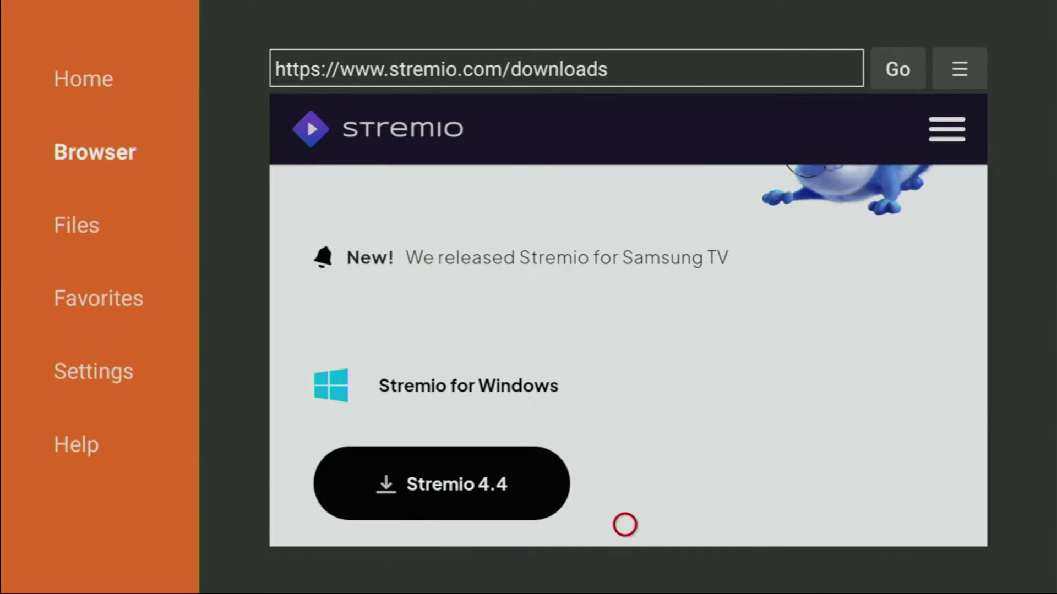
{"action": "scroll", "coordinate": [625, 524], "scroll_direction": "down", "scroll_amount": 3}
{"action": "scroll", "coordinate": [625, 525], "scroll_direction": "down", "scroll_amount": 10}
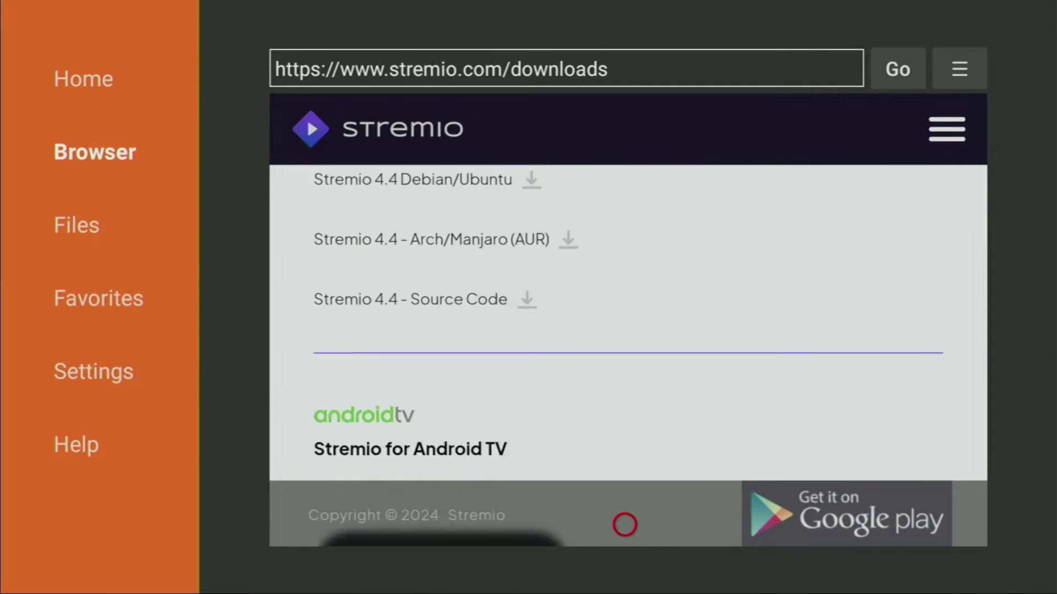
{"action": "scroll", "coordinate": [624, 130], "scroll_direction": "up", "scroll_amount": 3}
{"action": "scroll", "coordinate": [624, 116], "scroll_direction": "up", "scroll_amount": 3}
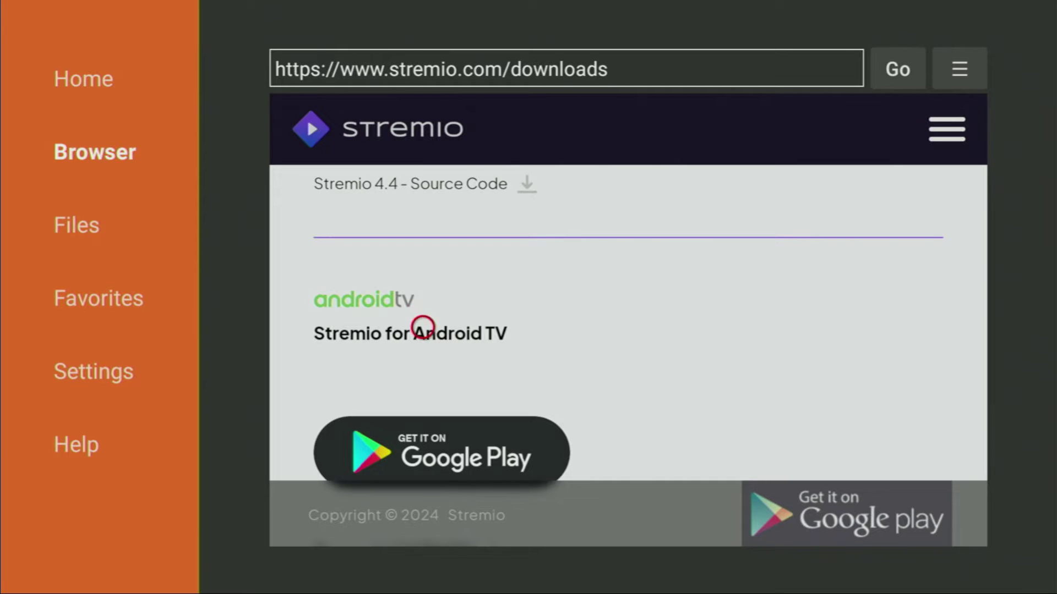
{"action": "scroll", "coordinate": [423, 524], "scroll_direction": "down", "scroll_amount": 5}
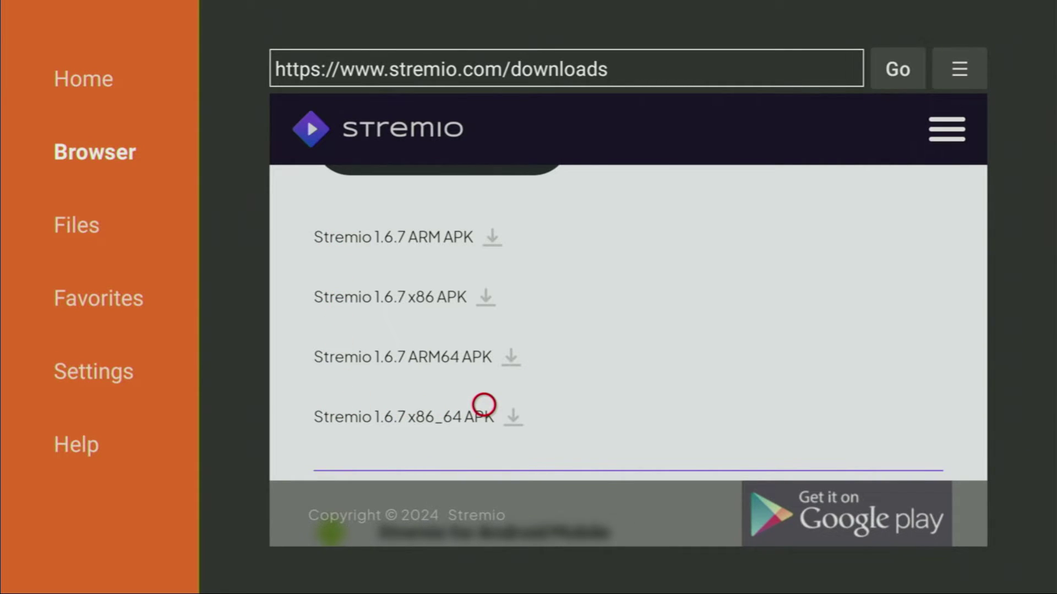
Download the Stremio 1.6.7 ARM APK to /sdcard/Downloader.
{"action": "left_click", "coordinate": [428, 238]}
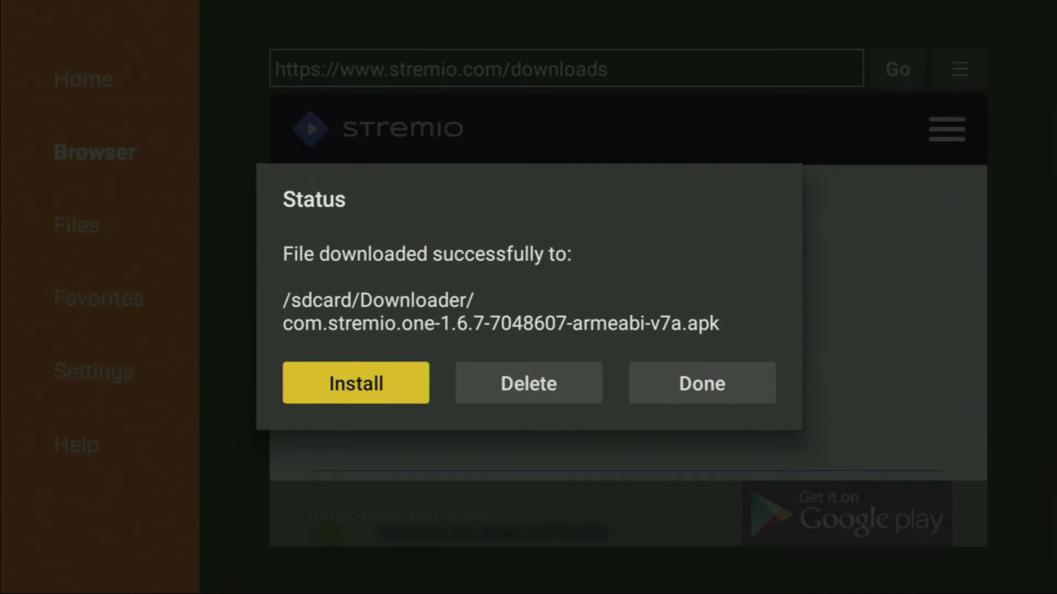
Delete the downloaded Stremio ARM APK in Downloader, then return to the Fire TV home screen.
{"action": "key", "text": "Right"}
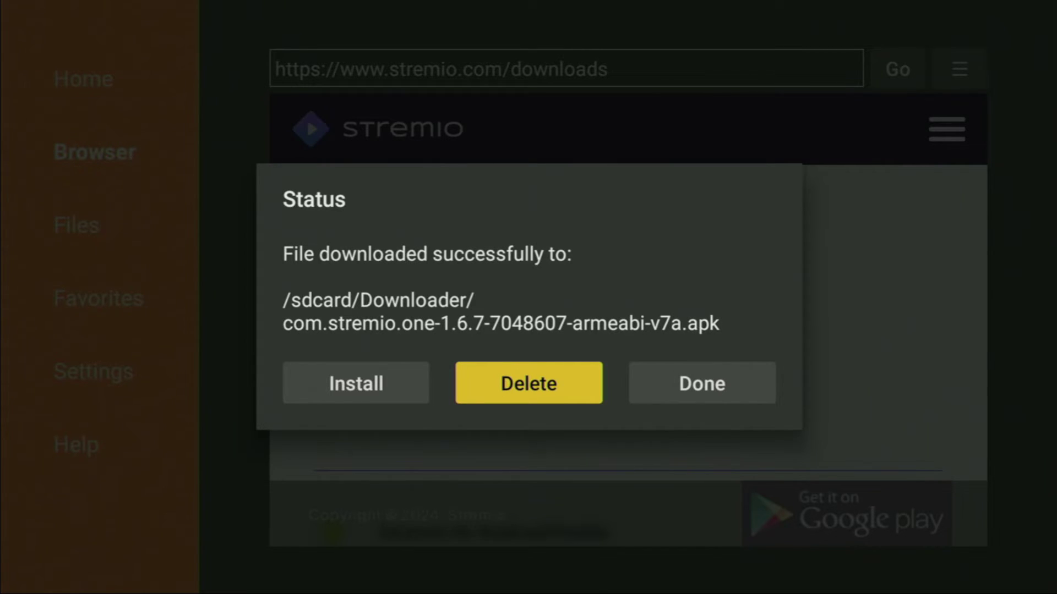
{"action": "key", "text": "Return"}
{"action": "key", "text": "Left"}
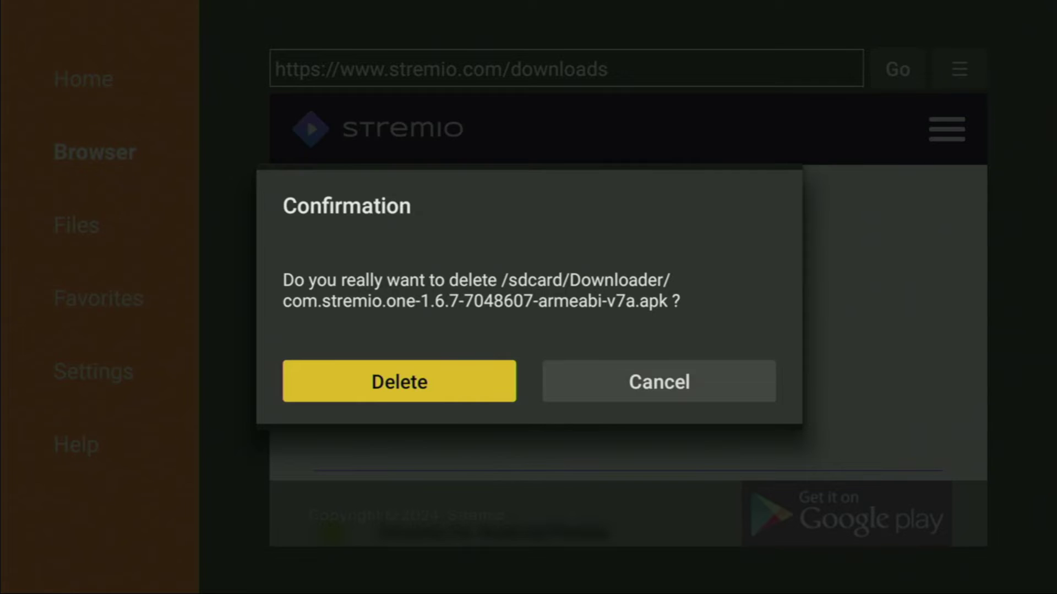
{"action": "key", "text": "Return"}
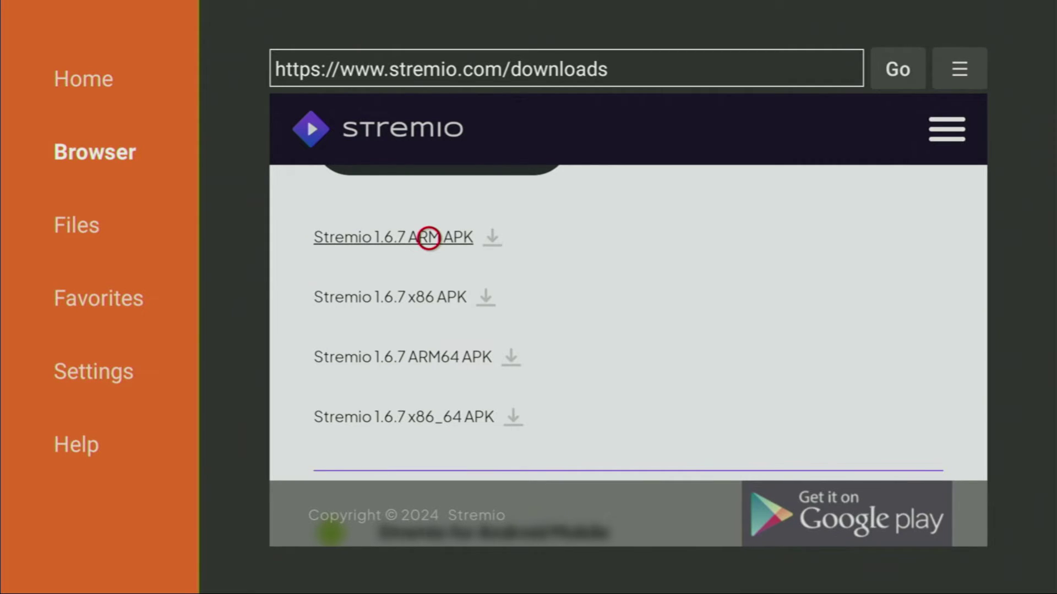
{"action": "key", "text": "Home"}
Go to Your Apps & Channels and focus the Stremio tile at the end of the grid.
{"action": "key", "text": "Right"}
{"action": "key", "text": "Right"}
{"action": "key", "text": "Right"}
{"action": "key", "text": "Right"}
{"action": "key", "text": "Right"}
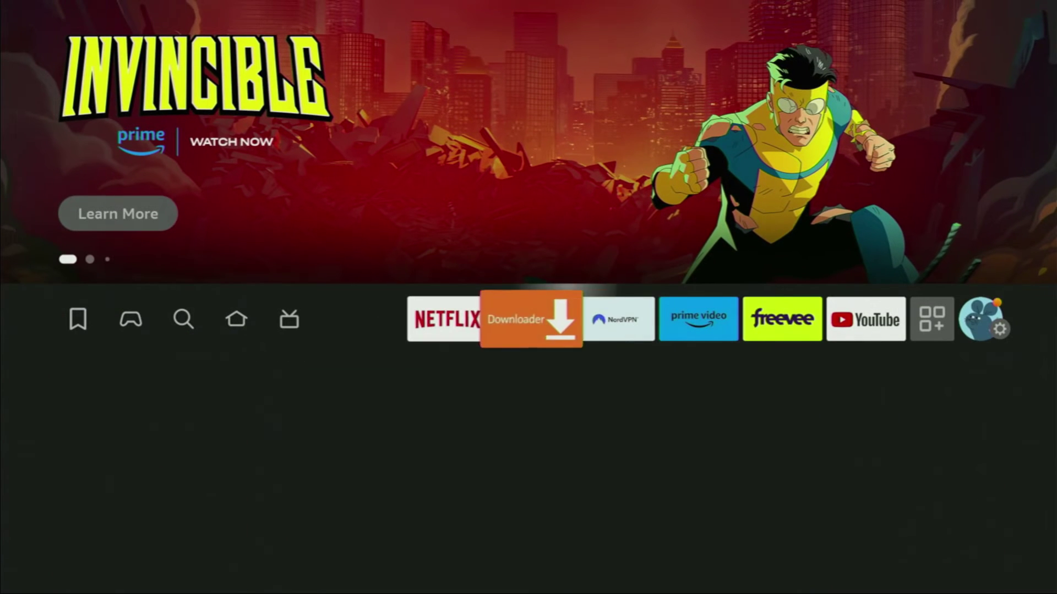
{"action": "key", "text": "Right"}
{"action": "key", "text": "Right"}
{"action": "key", "text": "Right"}
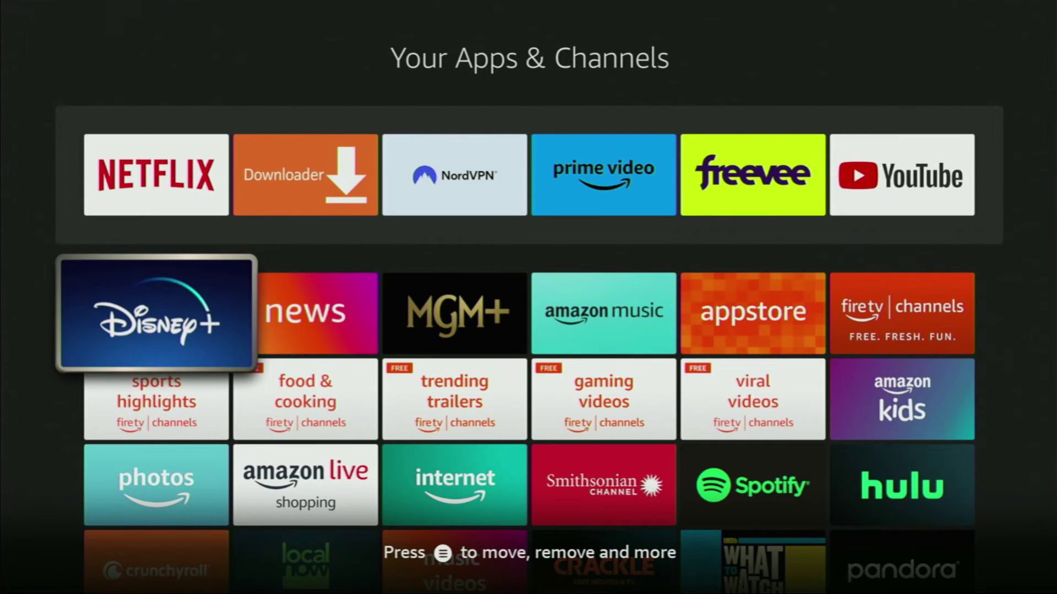
{"action": "key", "text": "Down"}
{"action": "key", "text": "Down"}
{"action": "key", "text": "Down"}
{"action": "key", "text": "Down"}
{"action": "key", "text": "Right"}
{"action": "key", "text": "Right"}
{"action": "key", "text": "Right"}
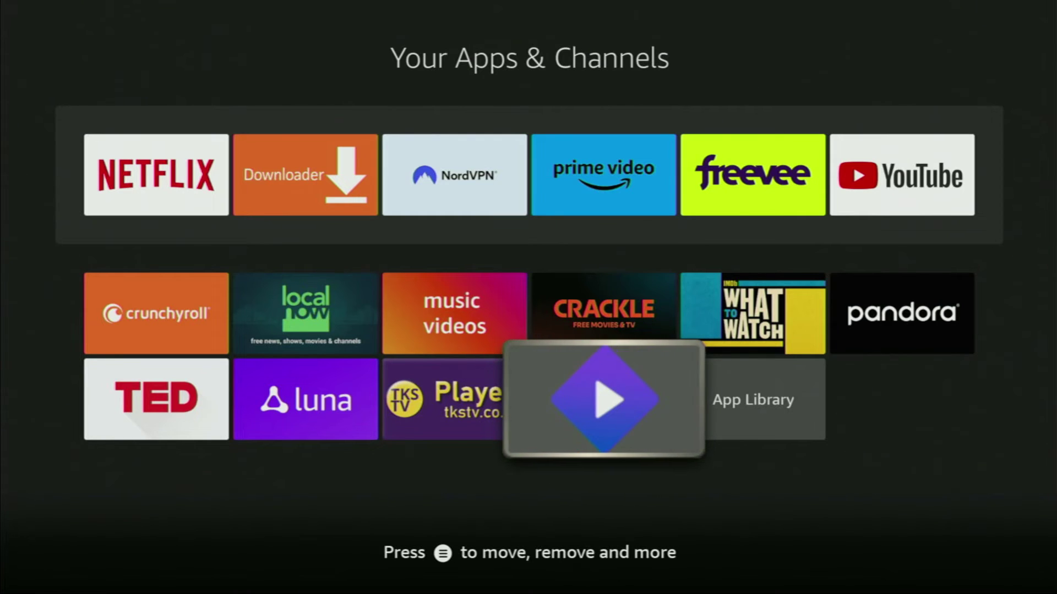
Move Stremio to the front so it sits ahead of Netflix and Downloader.
{"action": "key", "text": "Menu"}
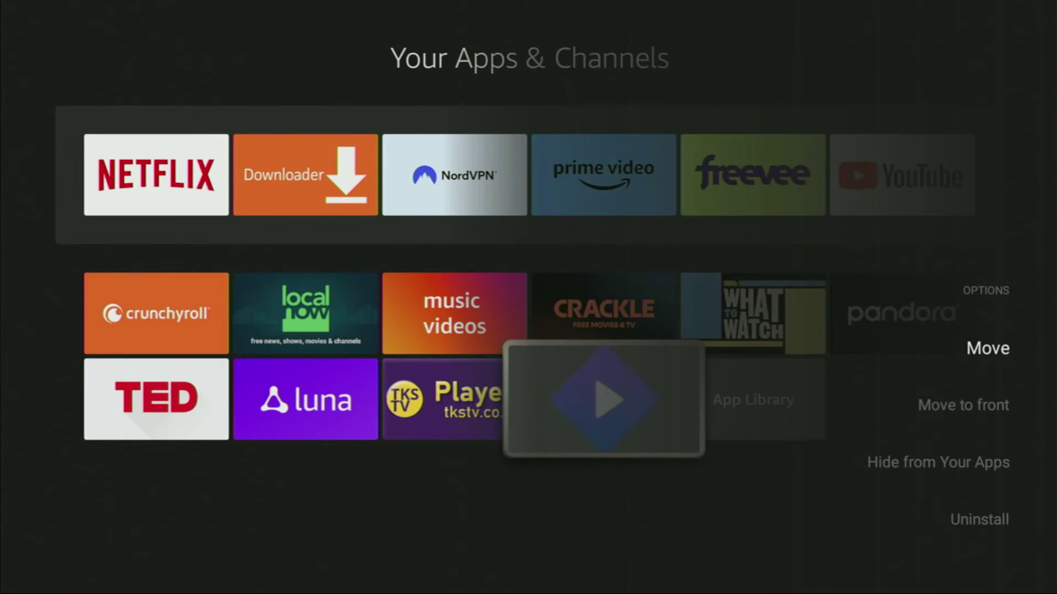
{"action": "key", "text": "Down"}
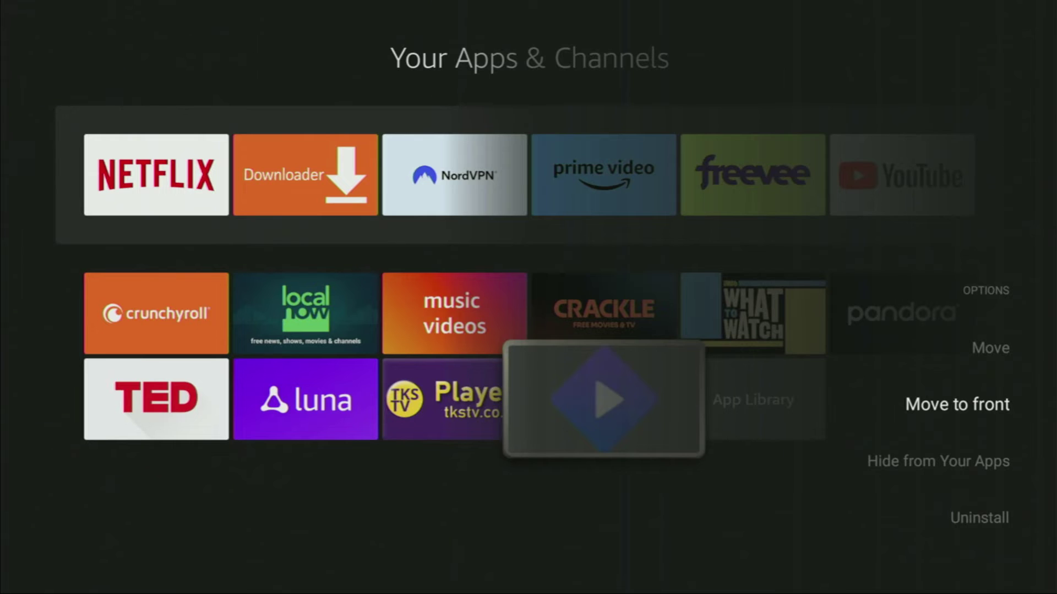
{"action": "key", "text": "Return"}
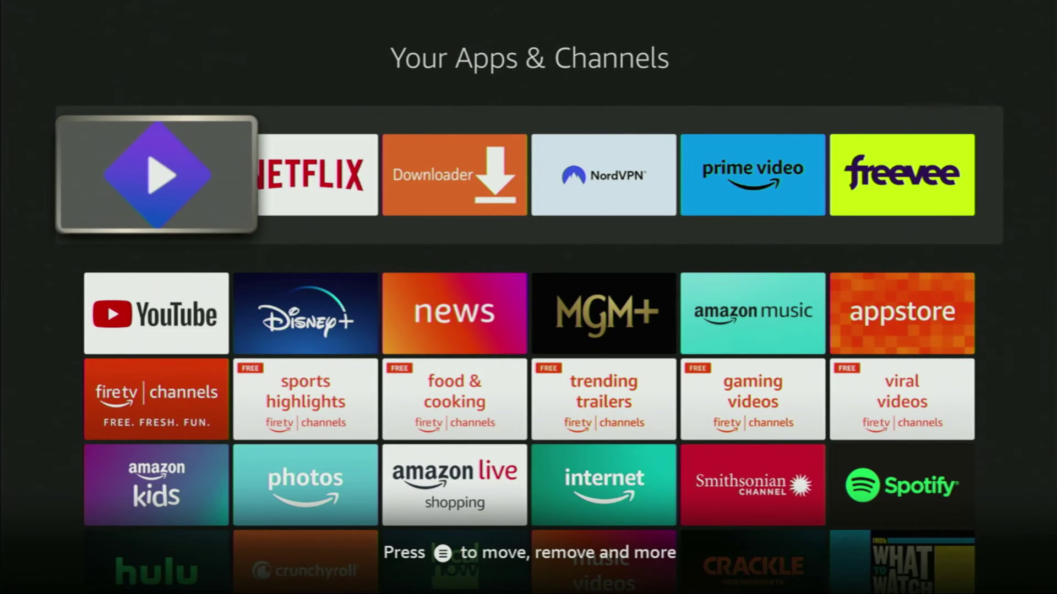
{"action": "key", "text": "Right"}
{"action": "key", "text": "Right"}
{"action": "key", "text": "Right"}
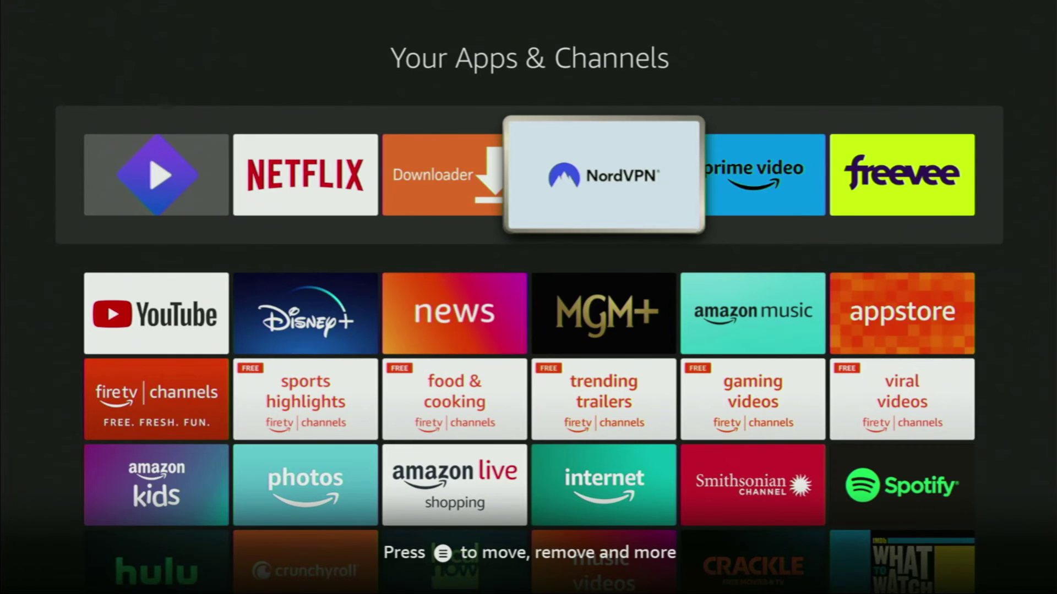
{"action": "key", "text": "Left"}
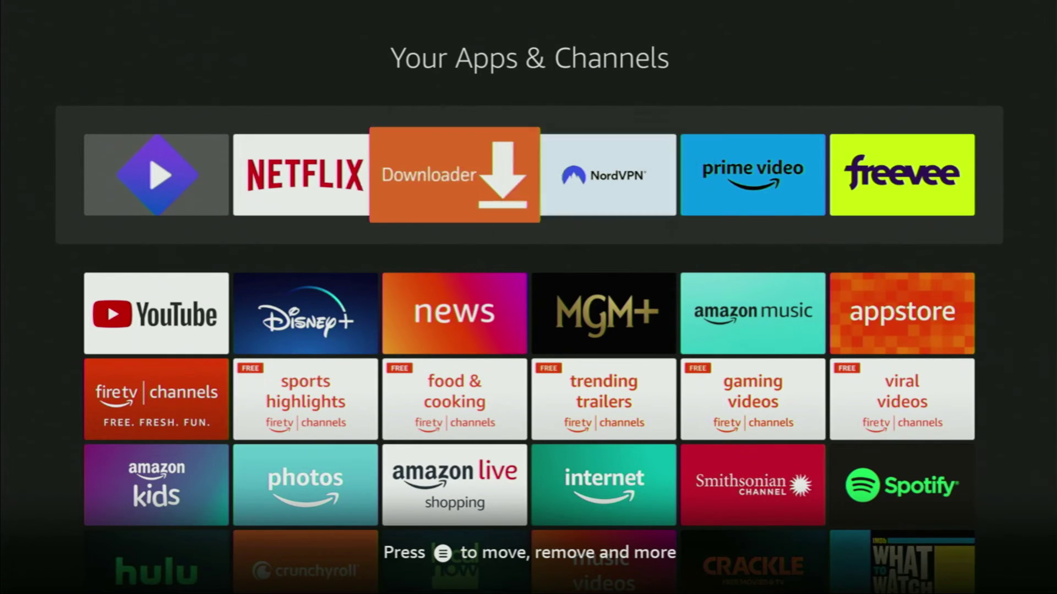
{"action": "key", "text": "Left"}
{"action": "key", "text": "Left"}
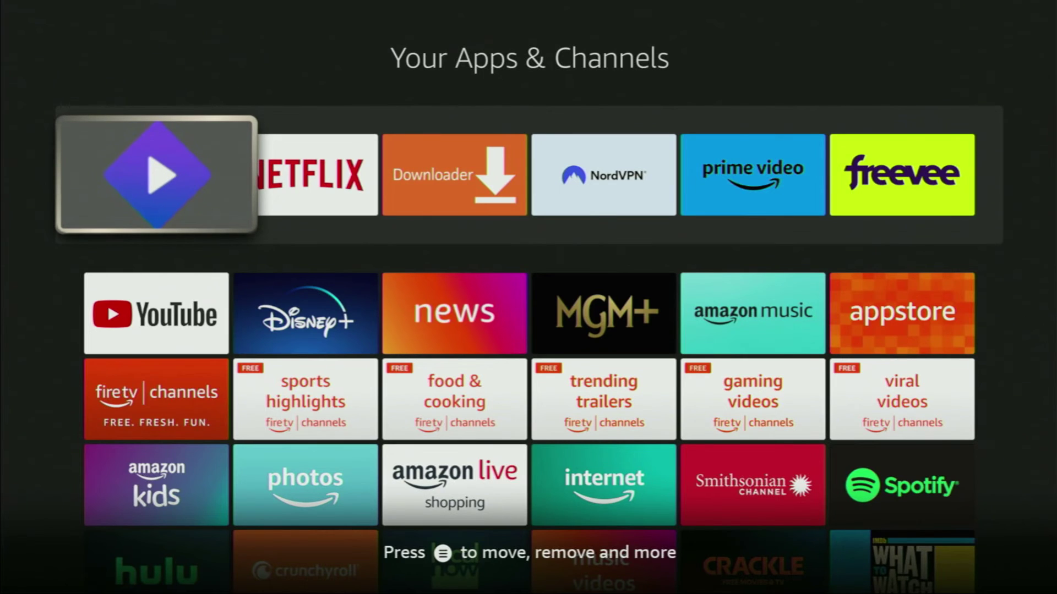
{"action": "key", "text": "Return"}
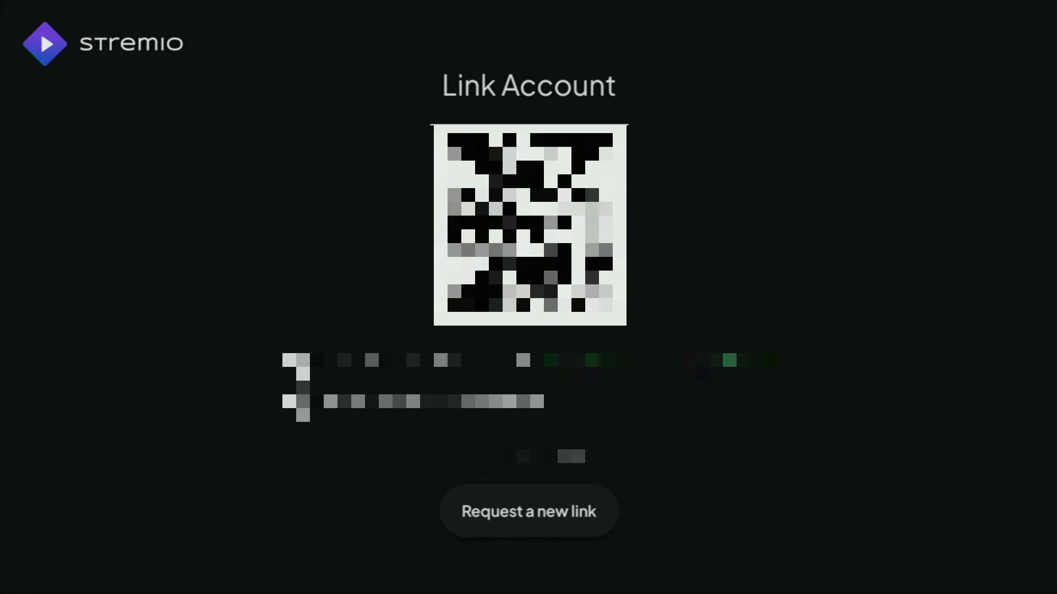
{"action": "key", "text": "Escape"}
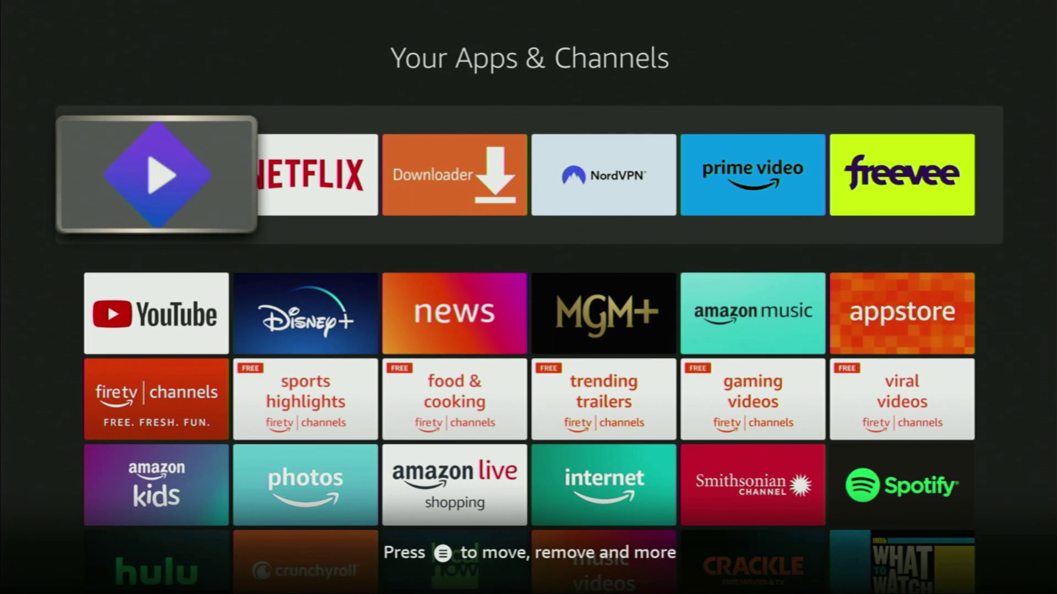
Uninstall Stremio and confirm, leaving Netflix, Downloader and NordVPN at the start of the apps list.
{"action": "key", "text": "Menu"}
{"action": "key", "text": "Down"}
{"action": "key", "text": "Down"}
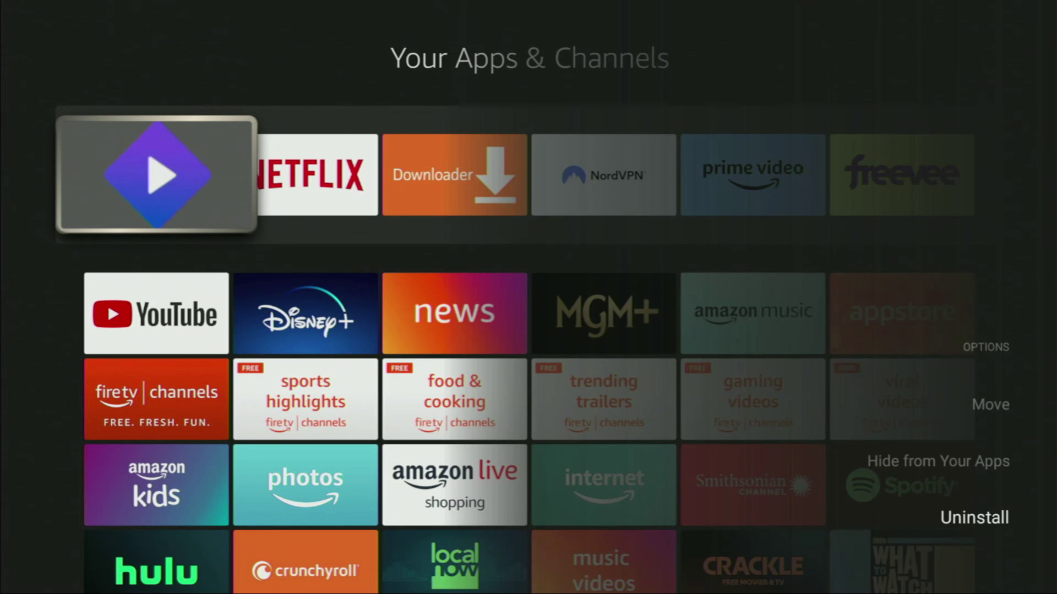
{"action": "key", "text": "Return"}
{"action": "key", "text": "Down"}
{"action": "key", "text": "Return"}
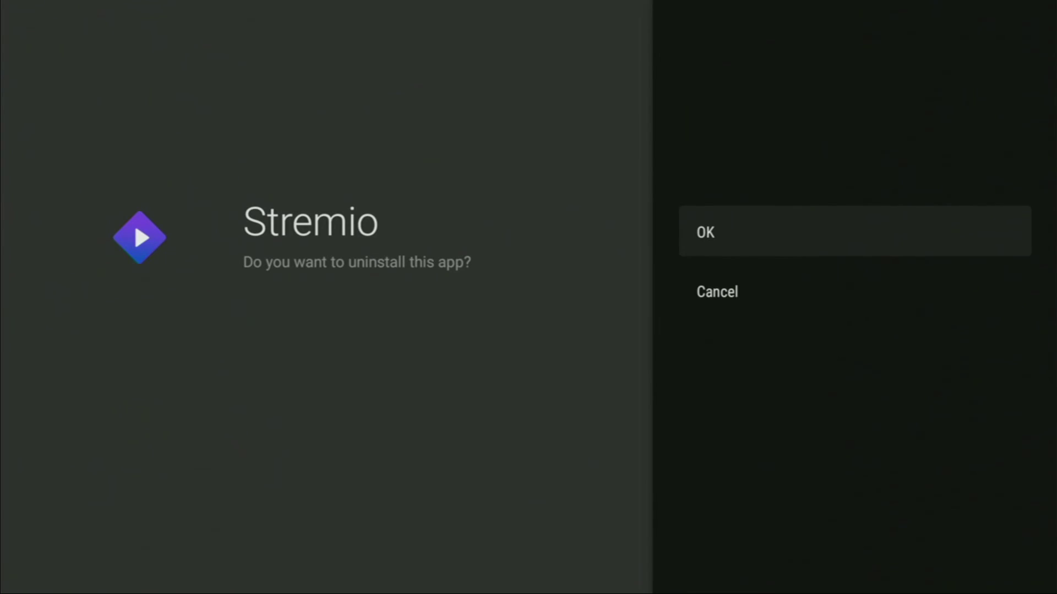
{"action": "key", "text": "Return"}
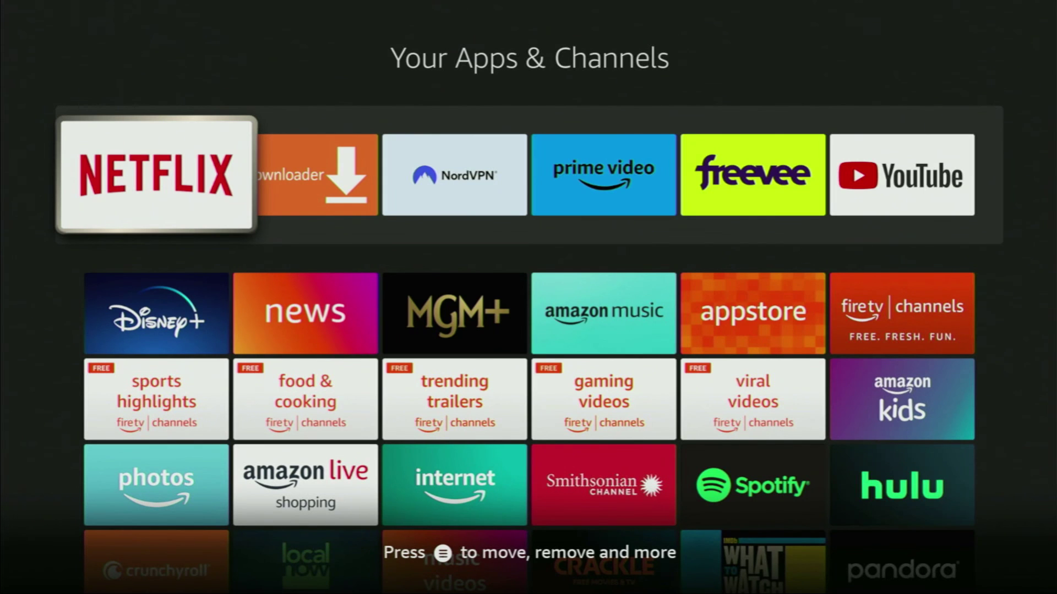